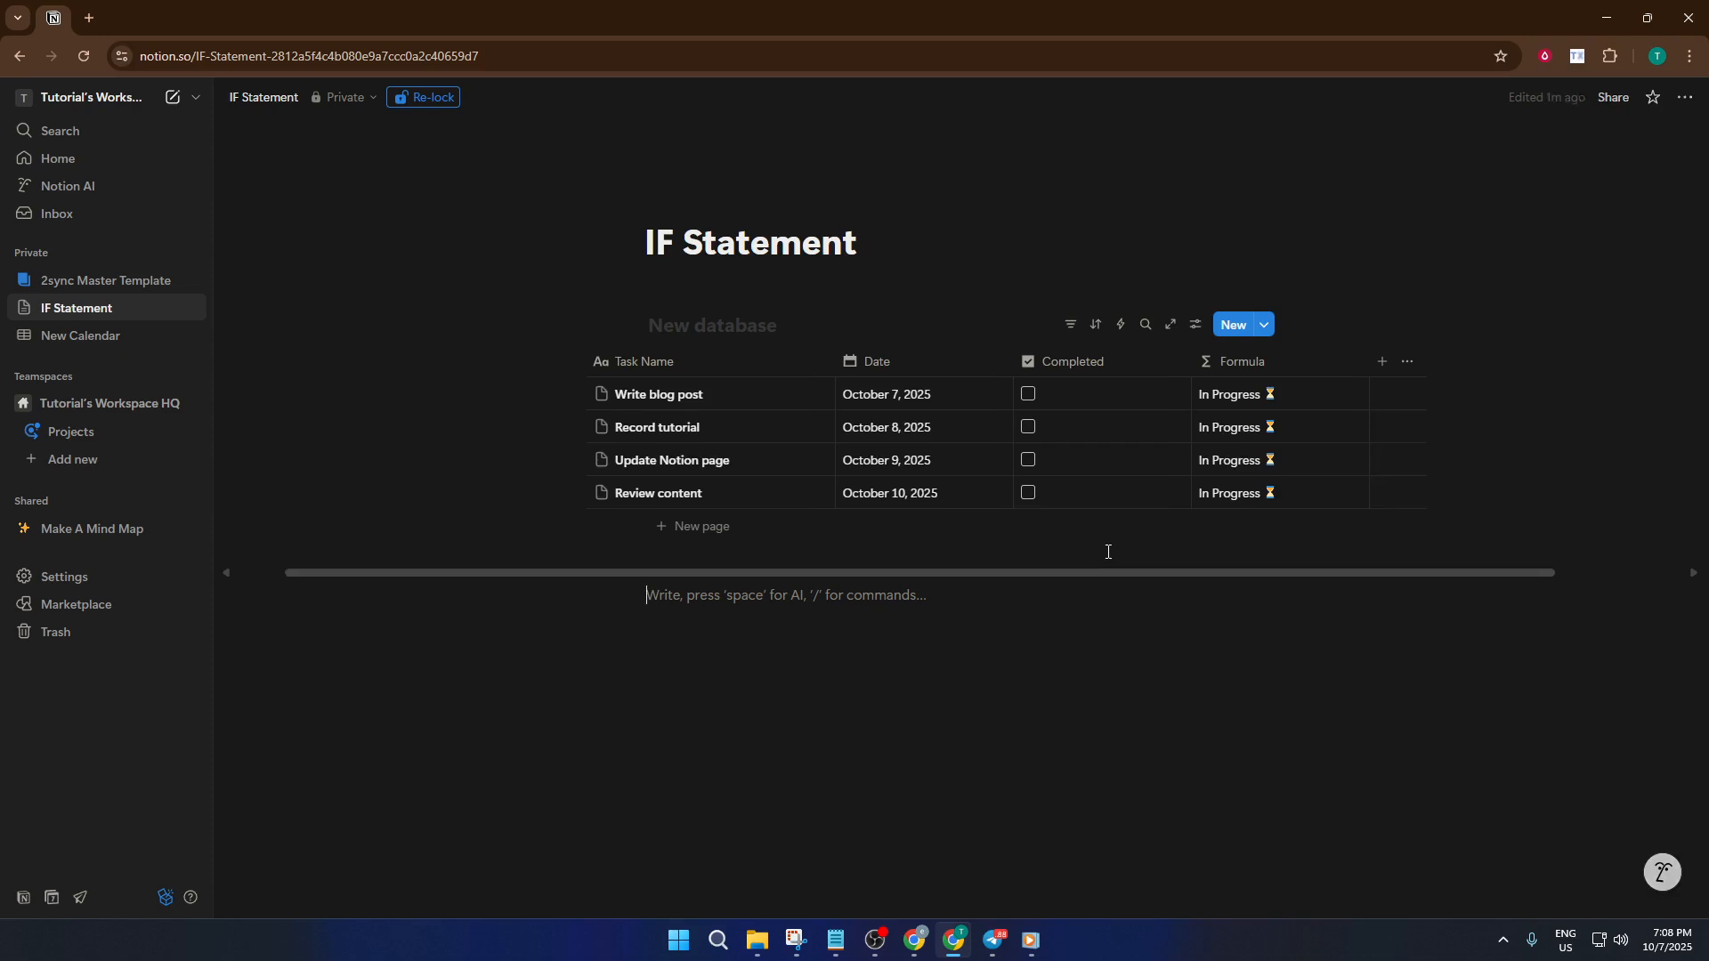
# Rename the Formula property of the task database to Status.
pyautogui.hscroll(-1, 1108, 552)
pyautogui.hscroll(3, 1108, 552)
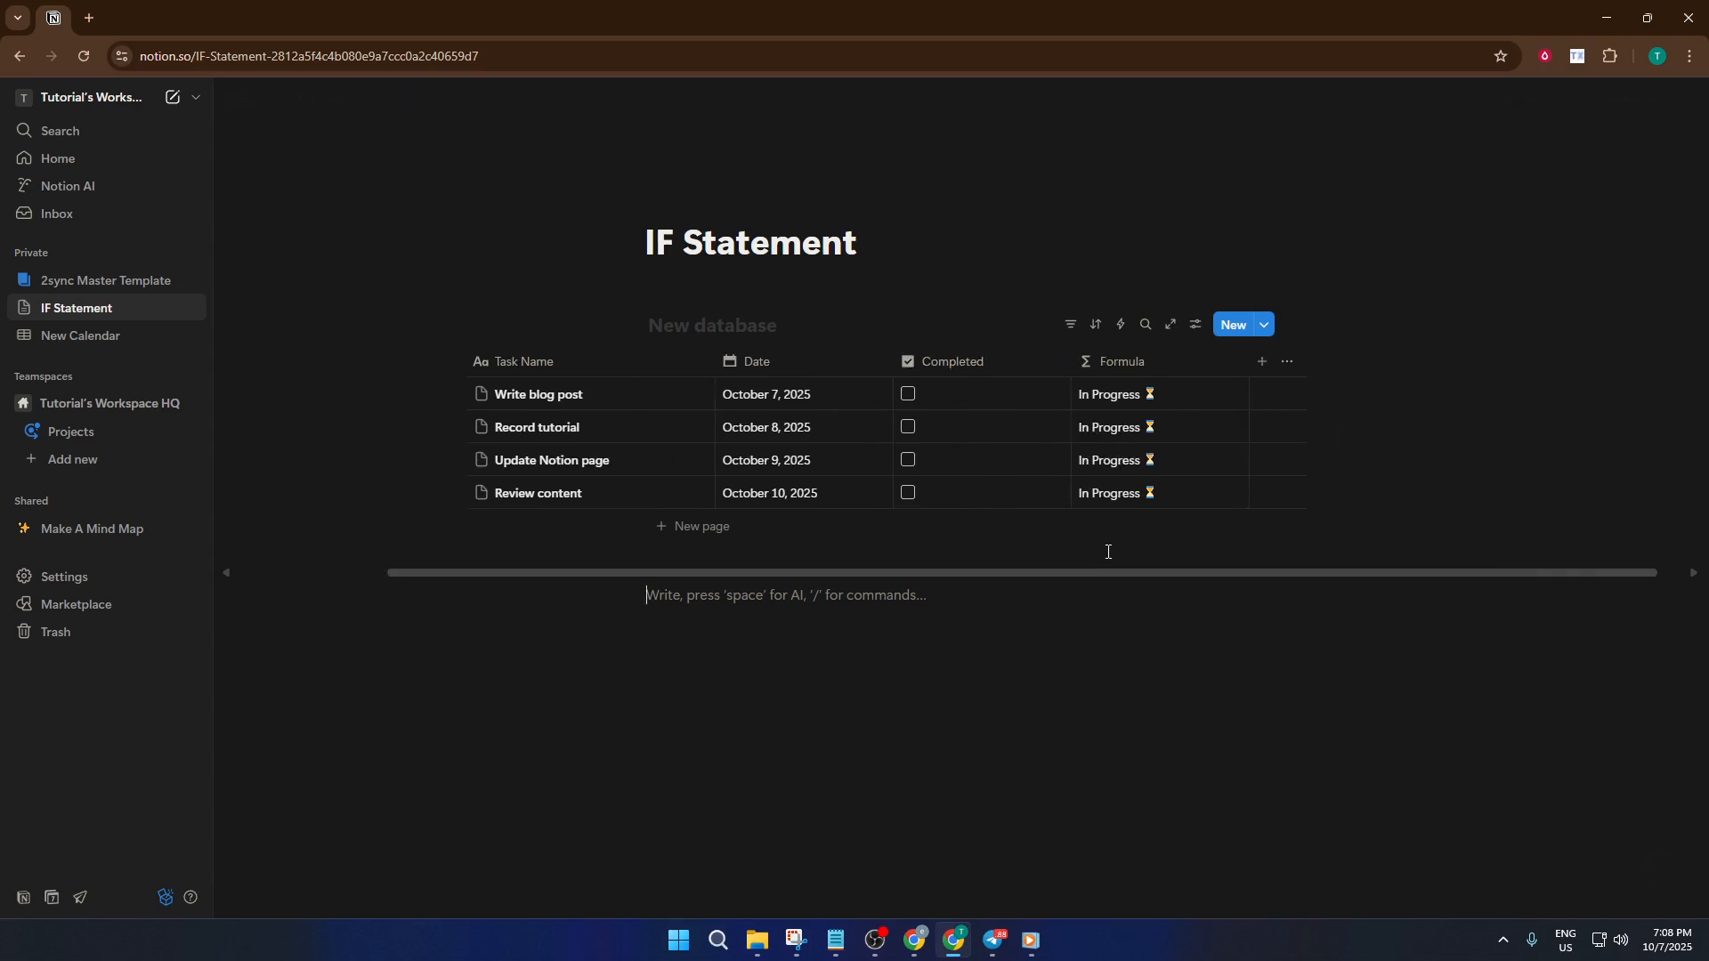
pyautogui.hscroll(-2, 1107, 552)
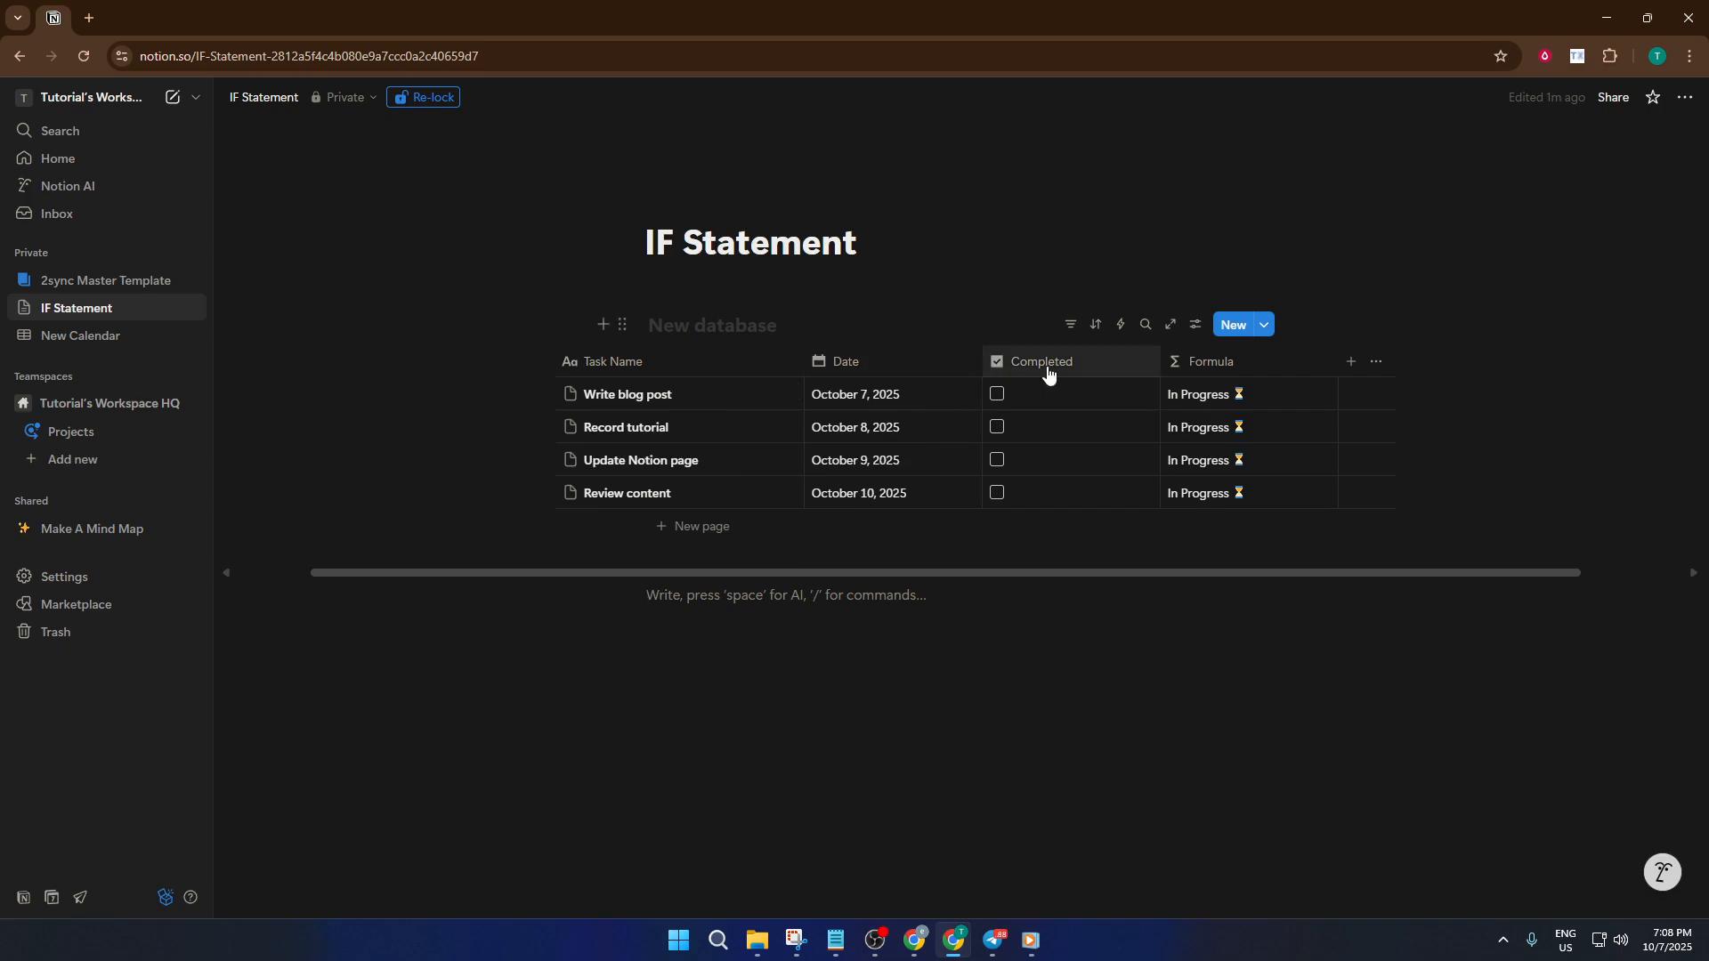
pyautogui.click(1233, 371)
pyautogui.hotkey('ctrl', 'a')
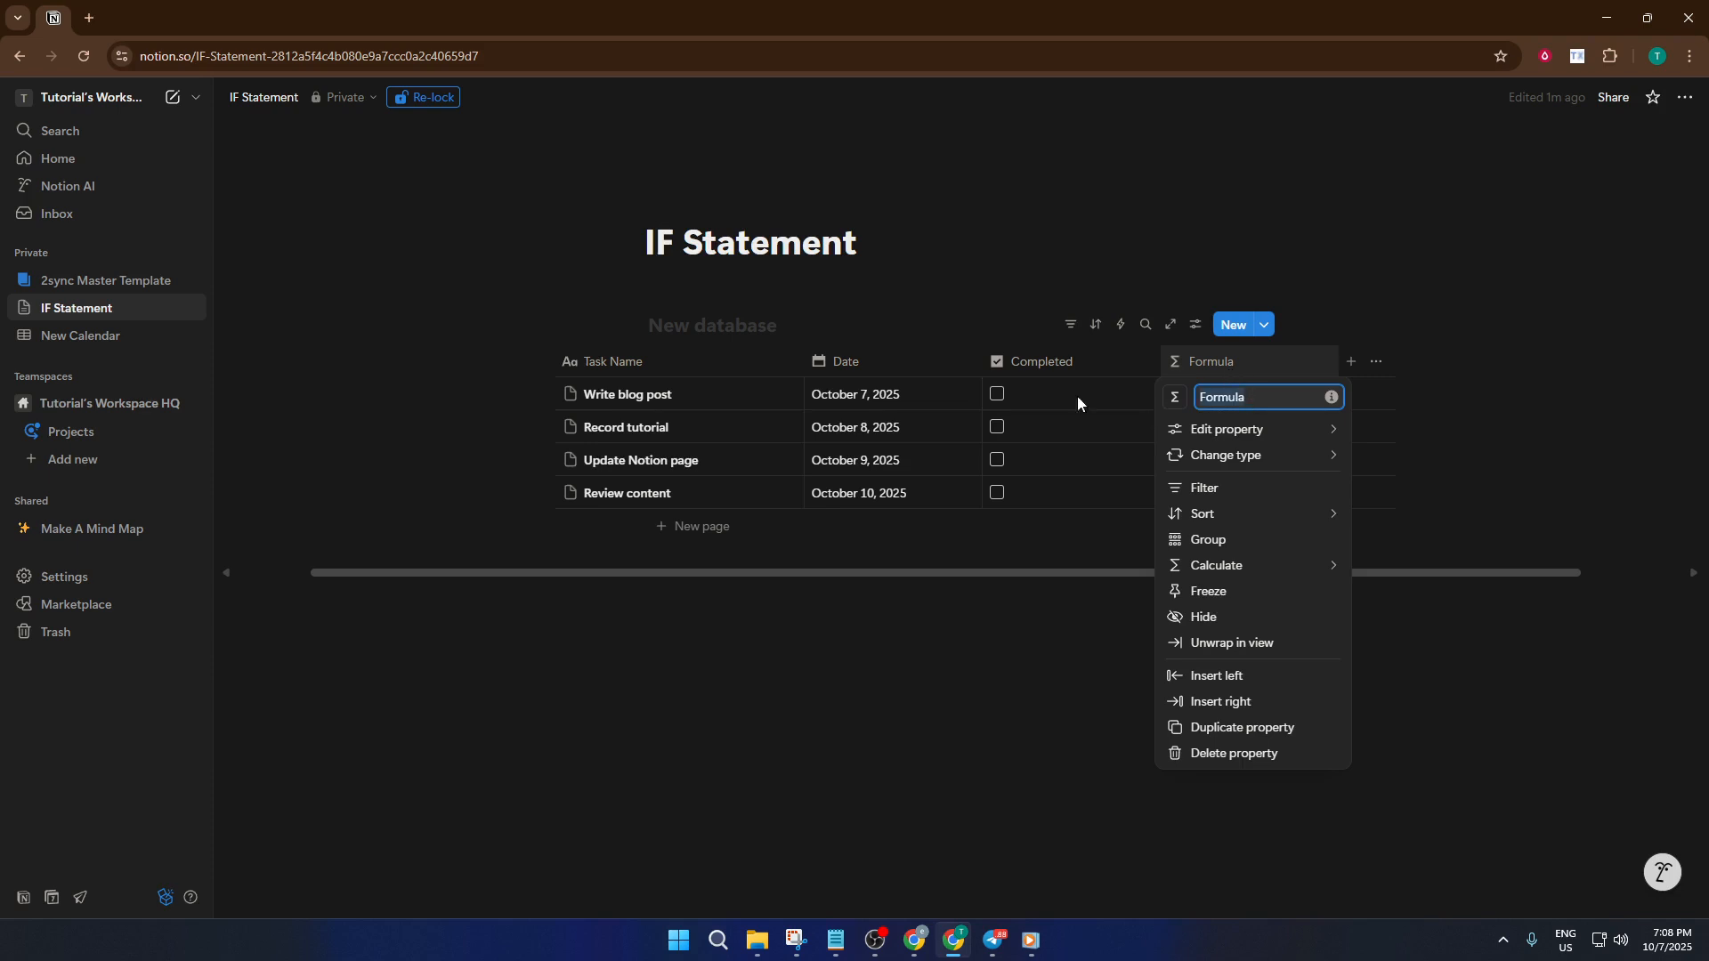
pyautogui.write('Stat')
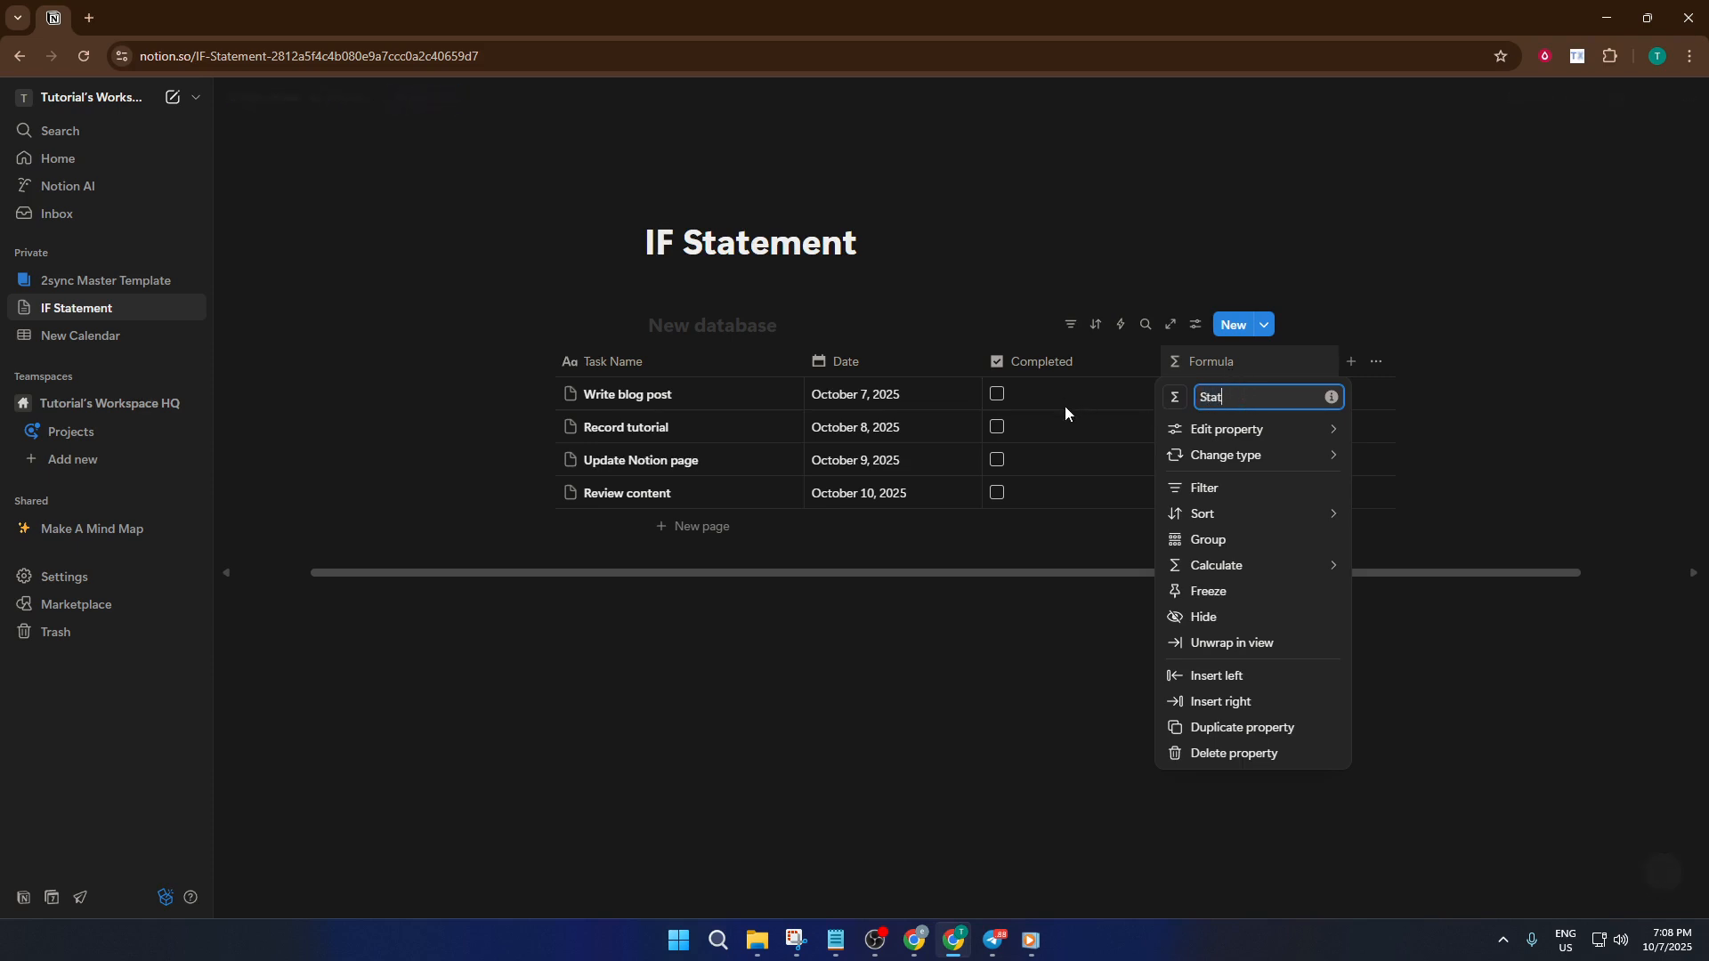
pyautogui.write('us')
pyautogui.click(1101, 520)
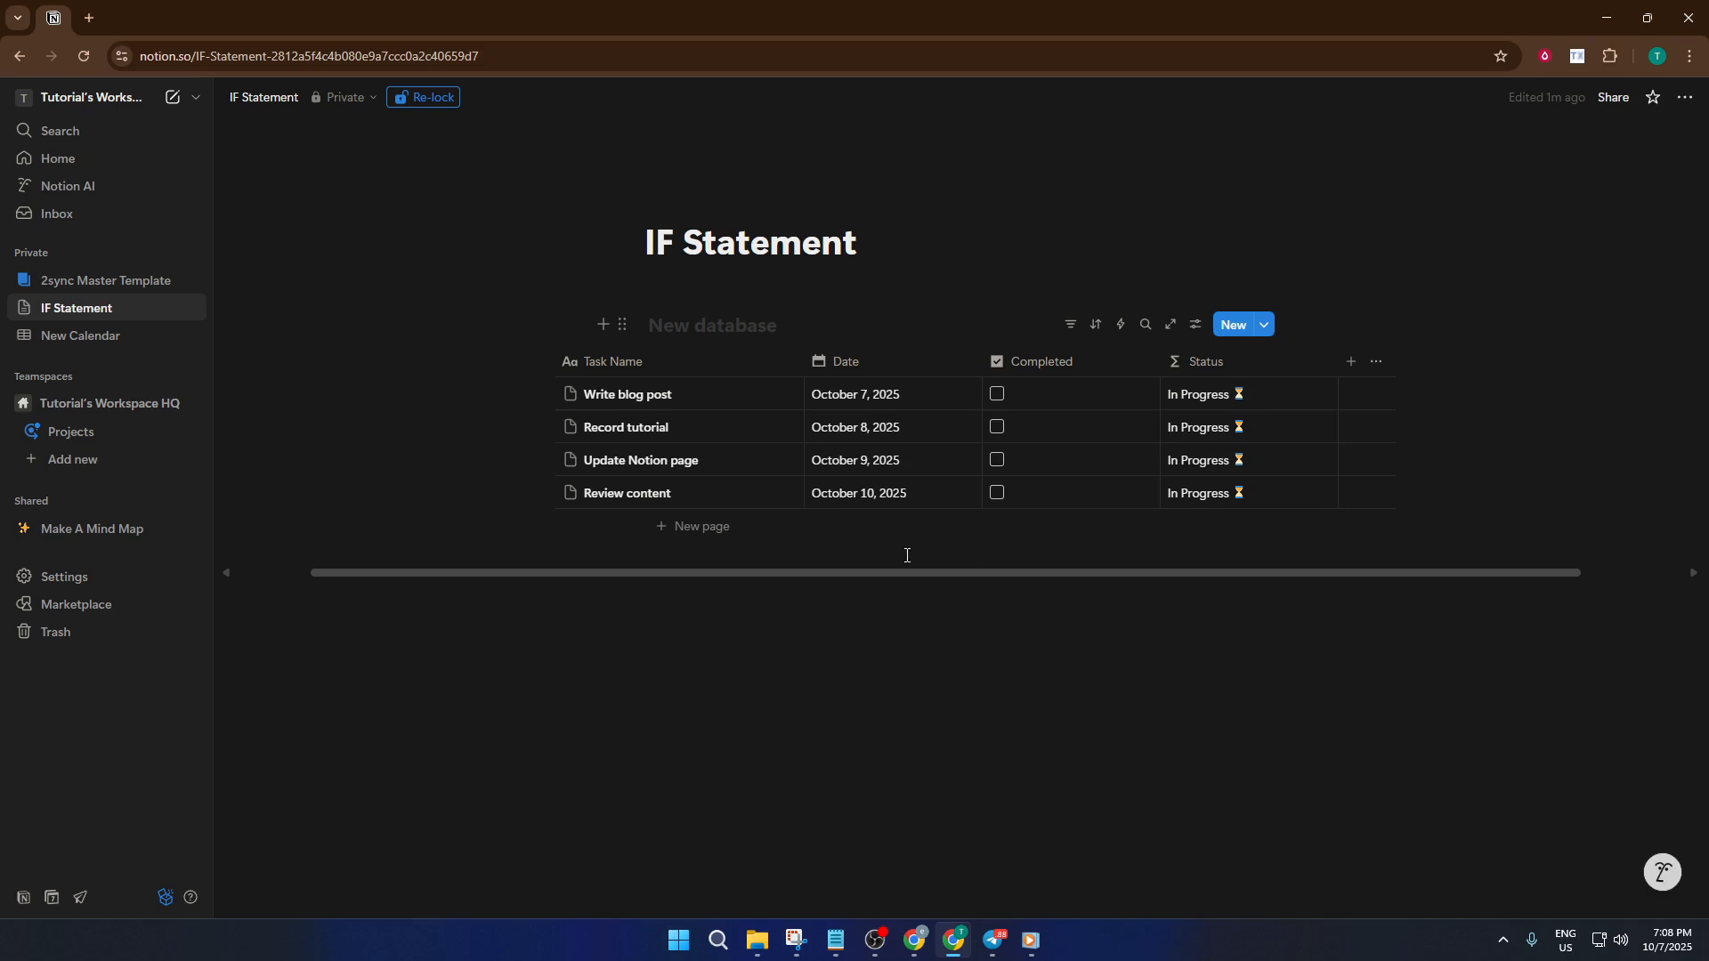
pyautogui.click(1214, 363)
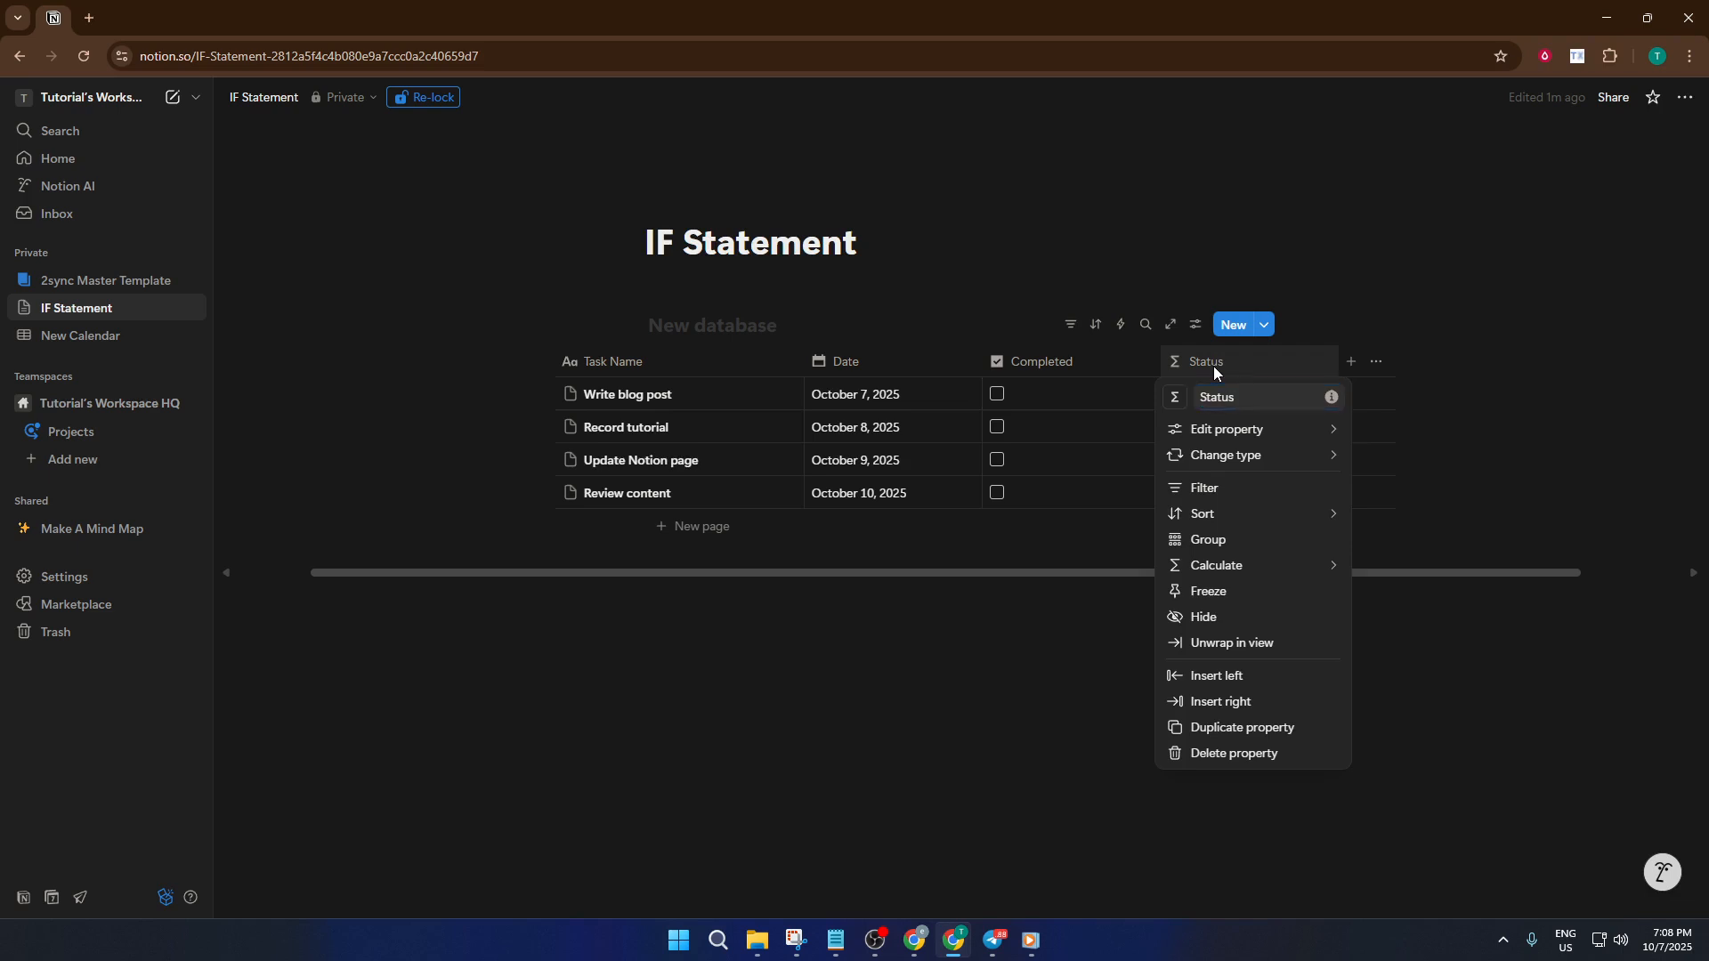
pyautogui.click(1214, 366)
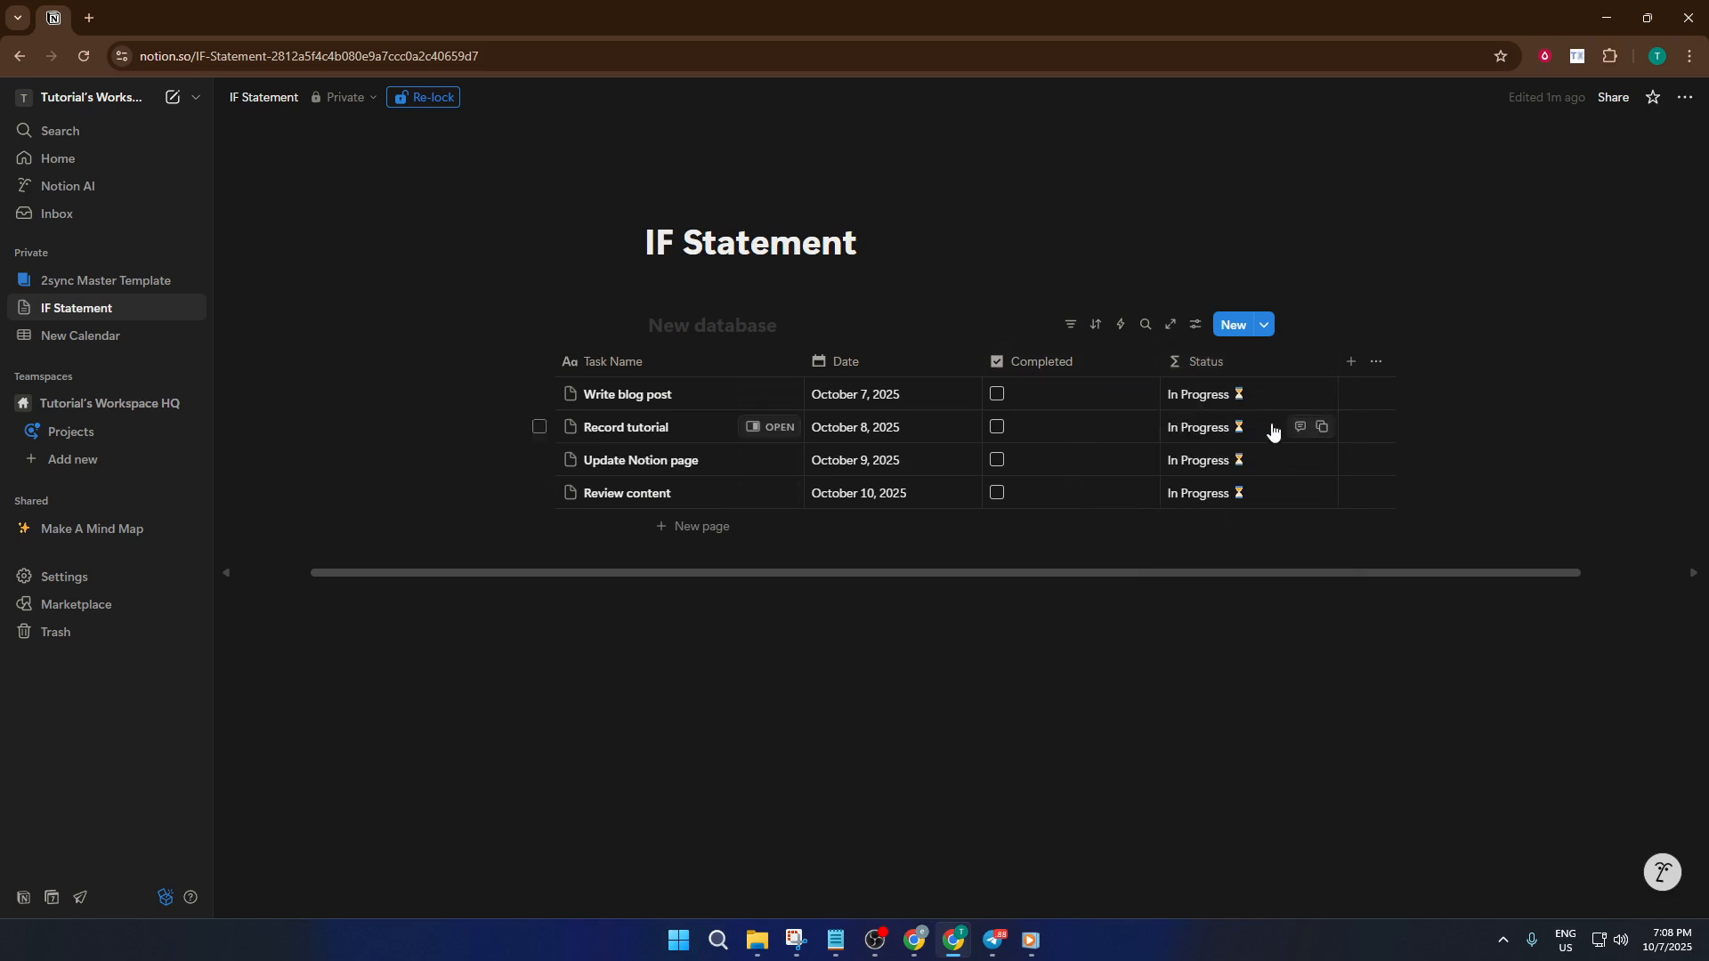
# Test the Status formula by marking all four tasks, from Write blog post to Review content, as Completed.
pyautogui.click(997, 395)
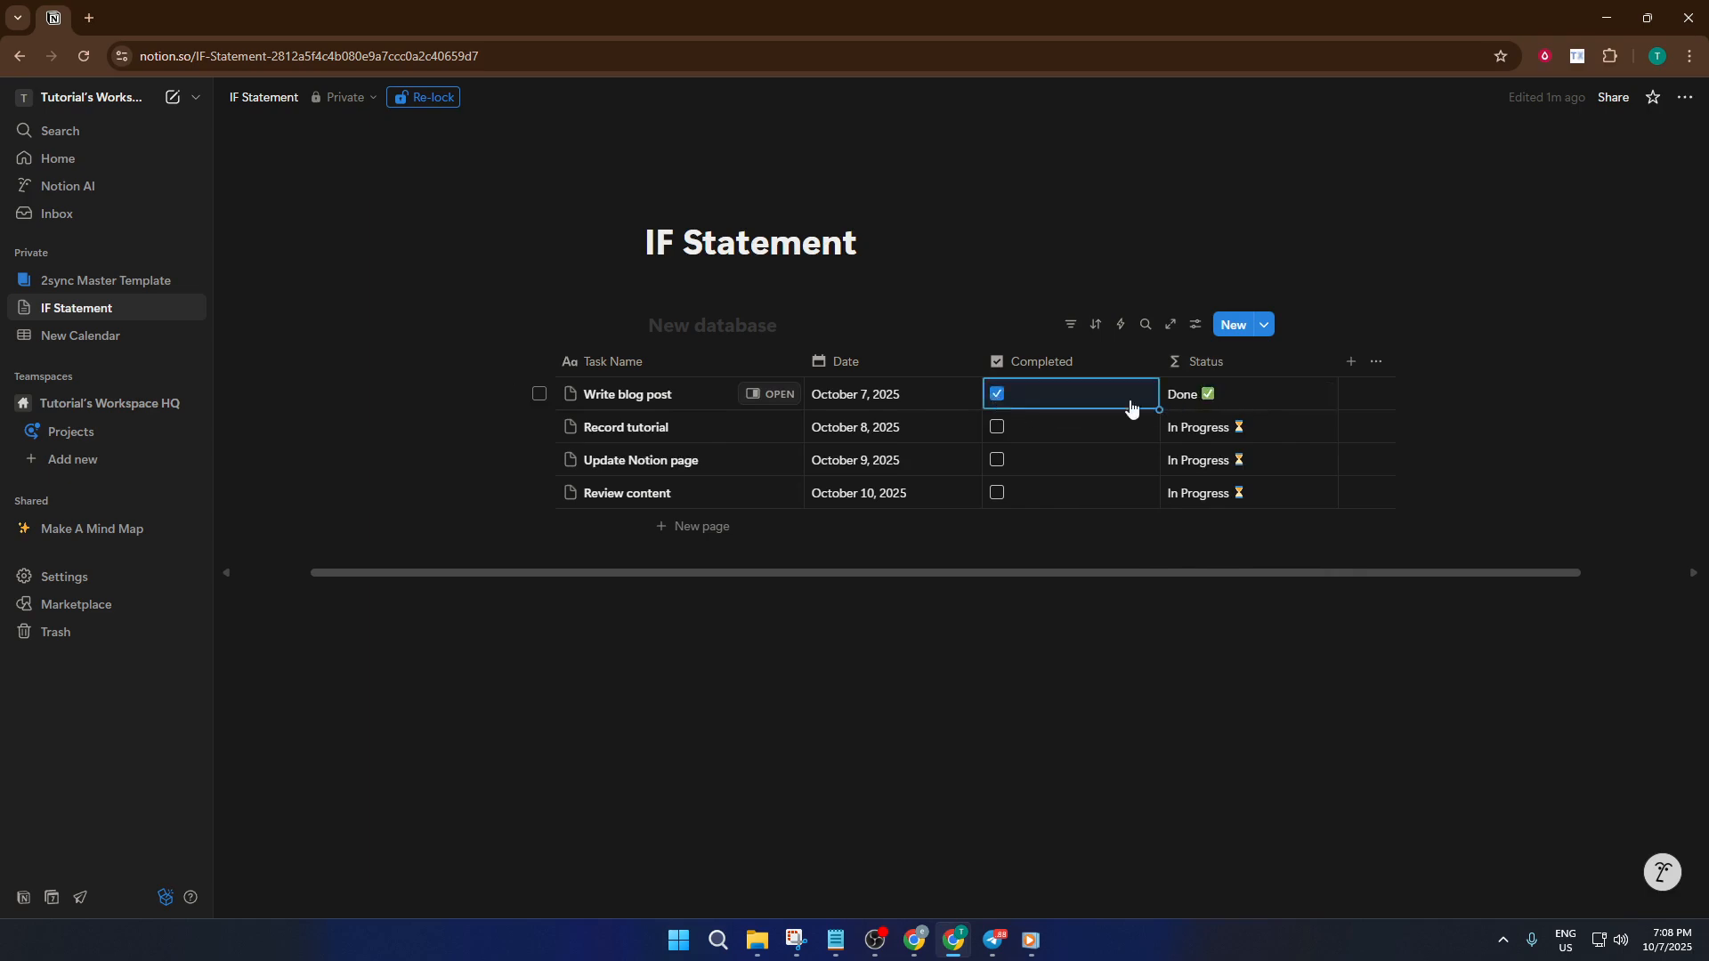
pyautogui.click(998, 395)
pyautogui.click(998, 428)
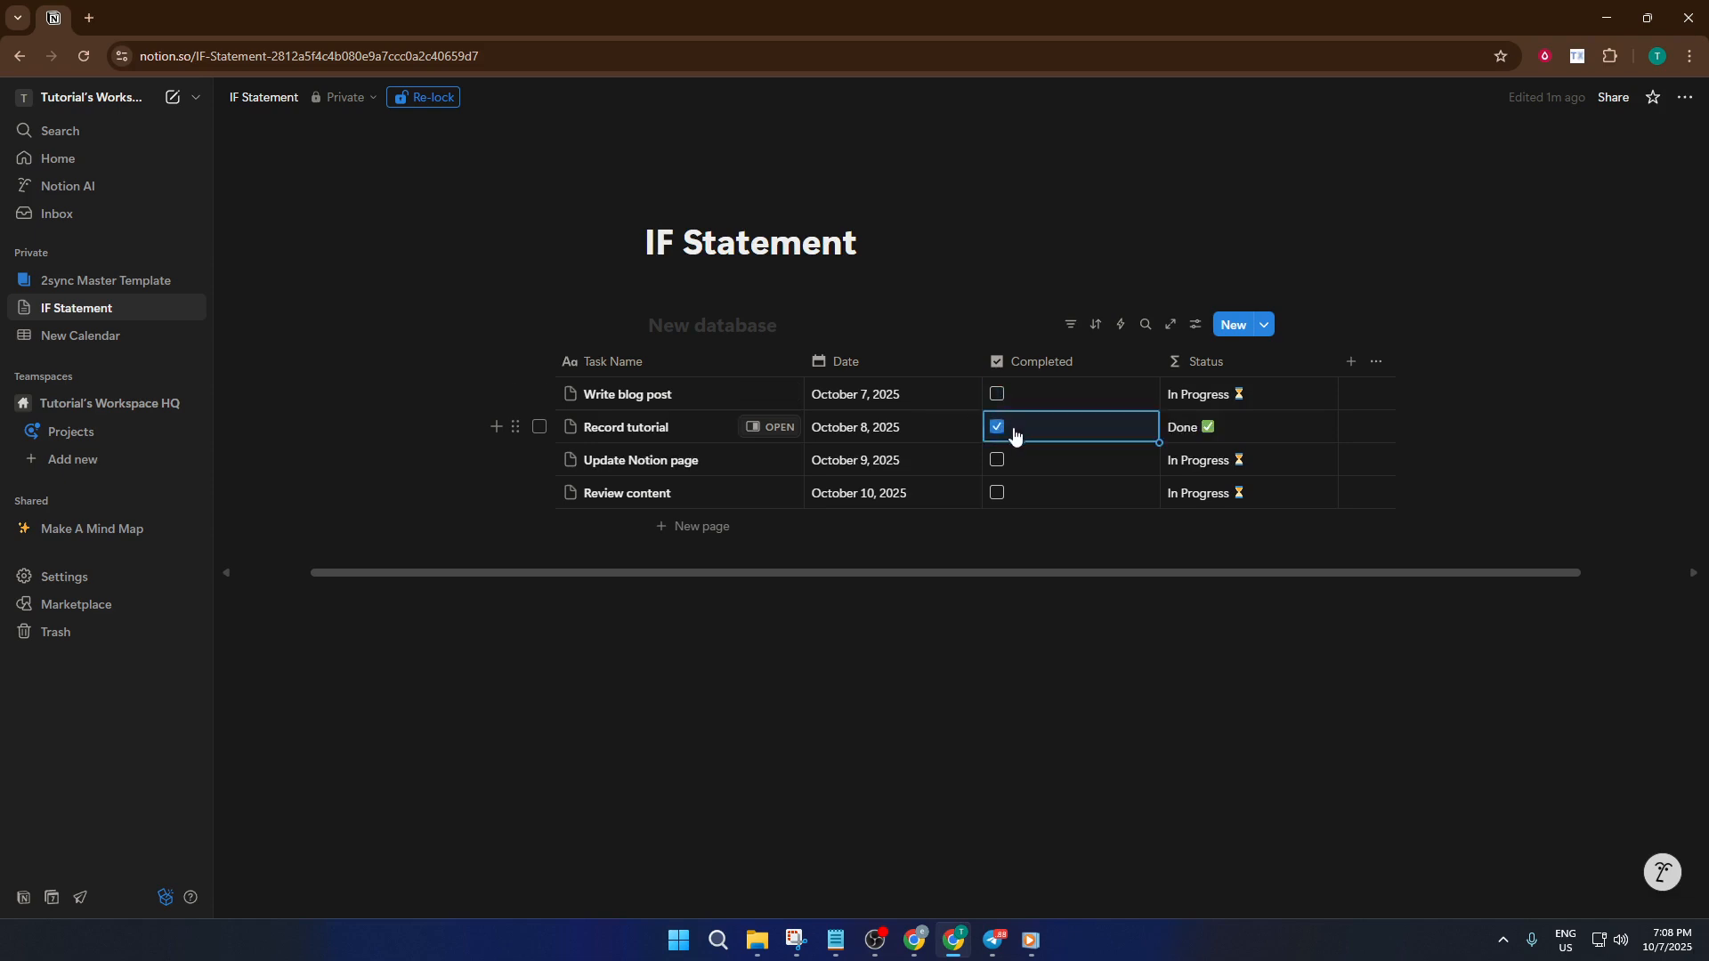
pyautogui.click(998, 459)
pyautogui.click(997, 492)
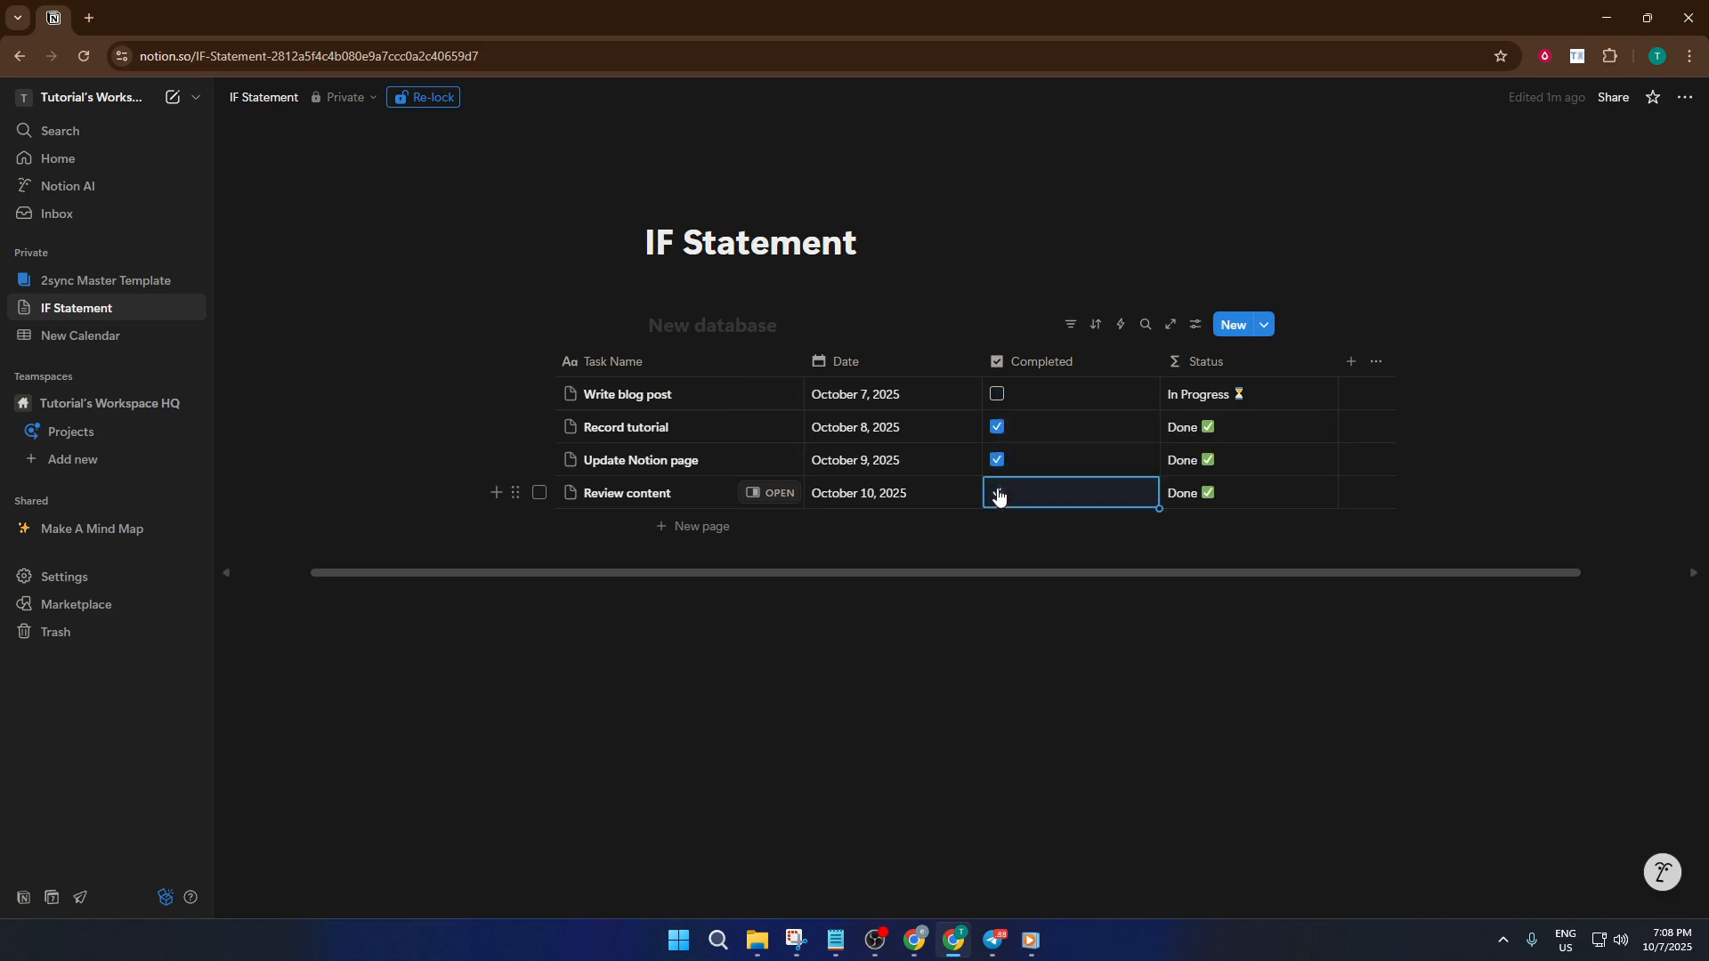
pyautogui.click(998, 395)
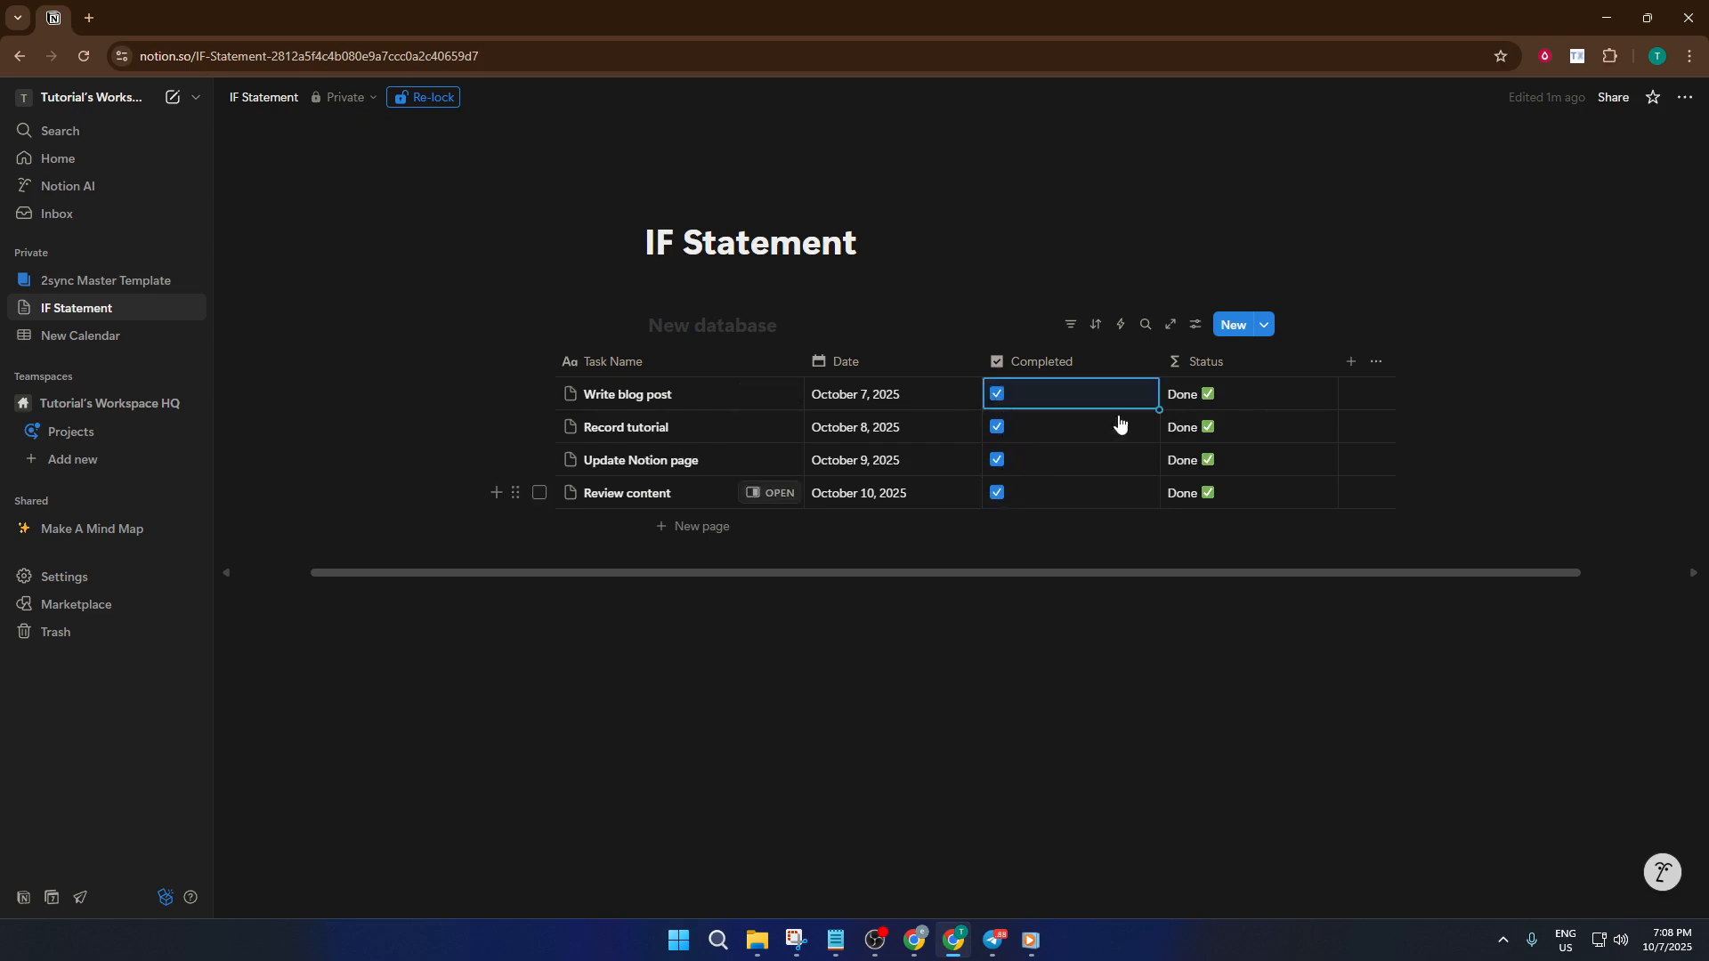
# Clear the Completed checkbox of all four tasks again and deselect the table cell.
pyautogui.click(997, 394)
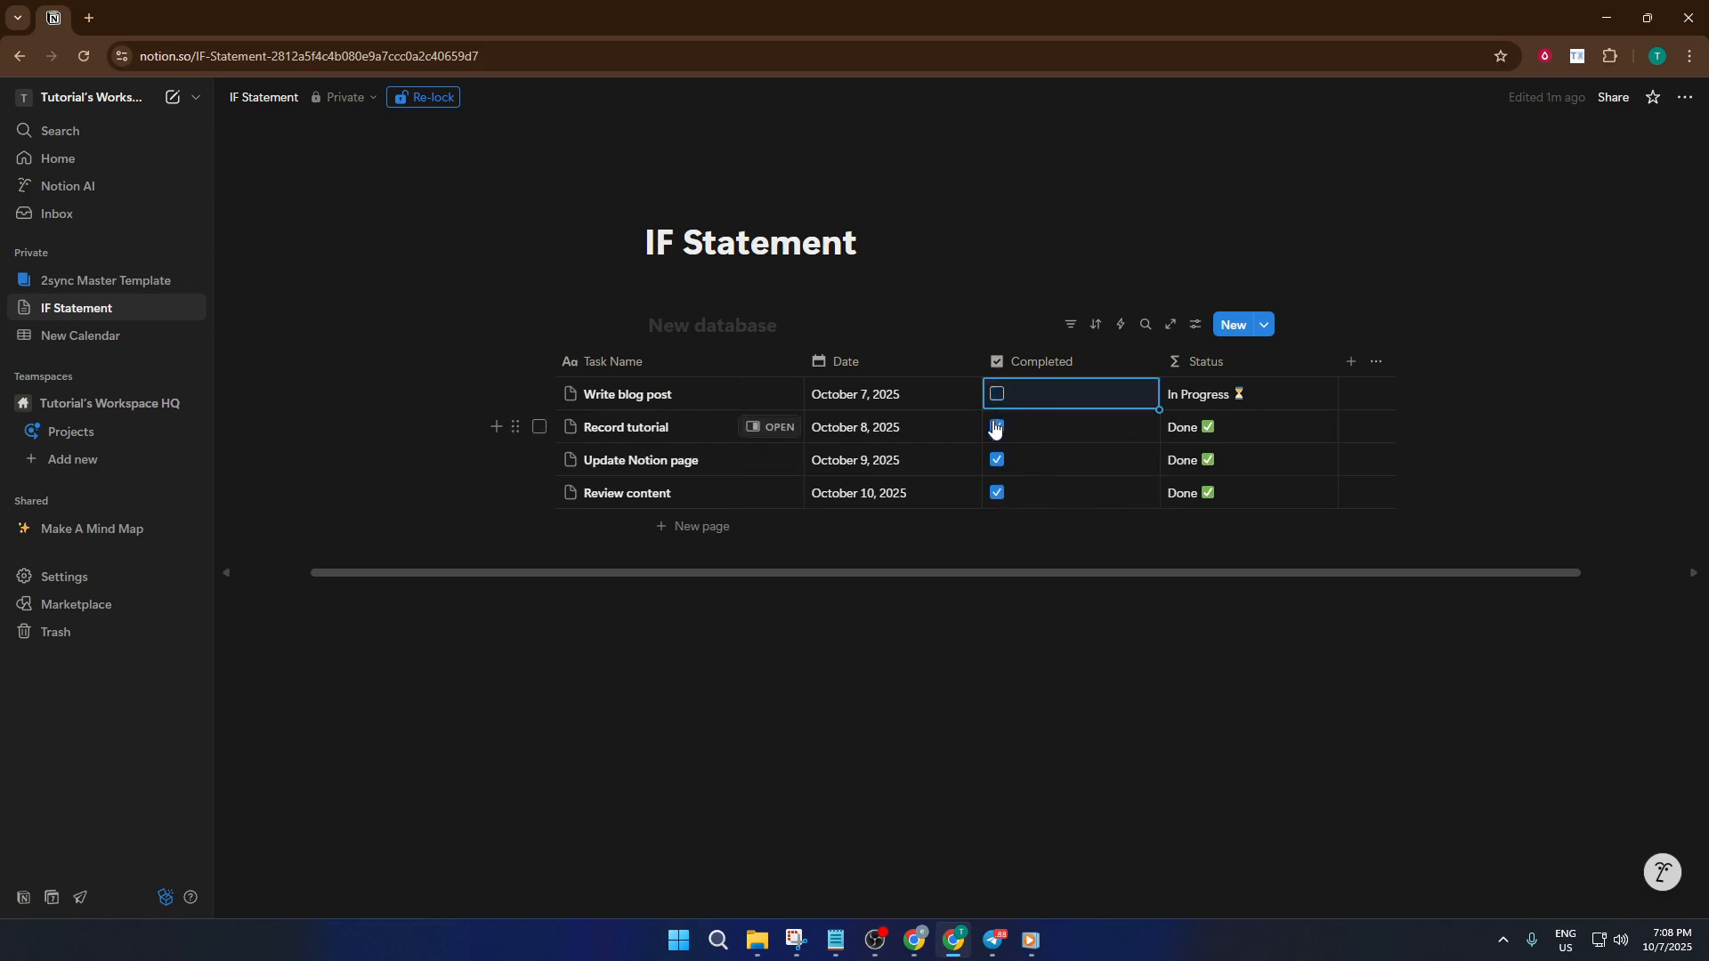
pyautogui.click(997, 427)
pyautogui.click(995, 459)
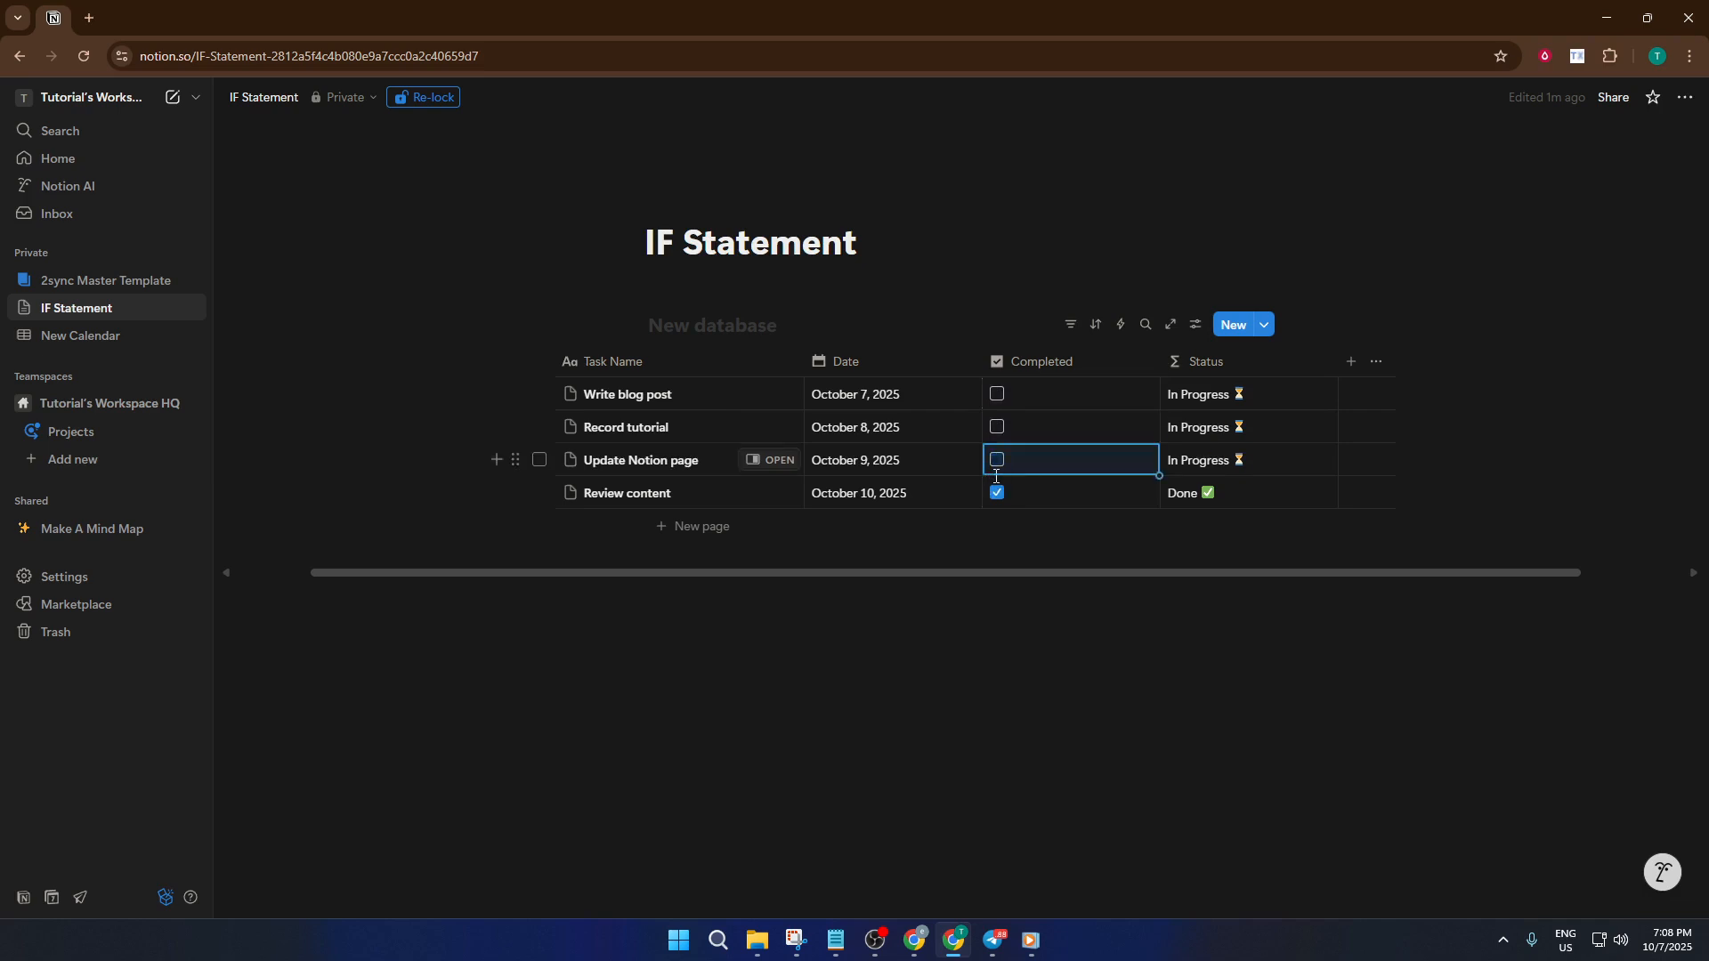
pyautogui.click(997, 492)
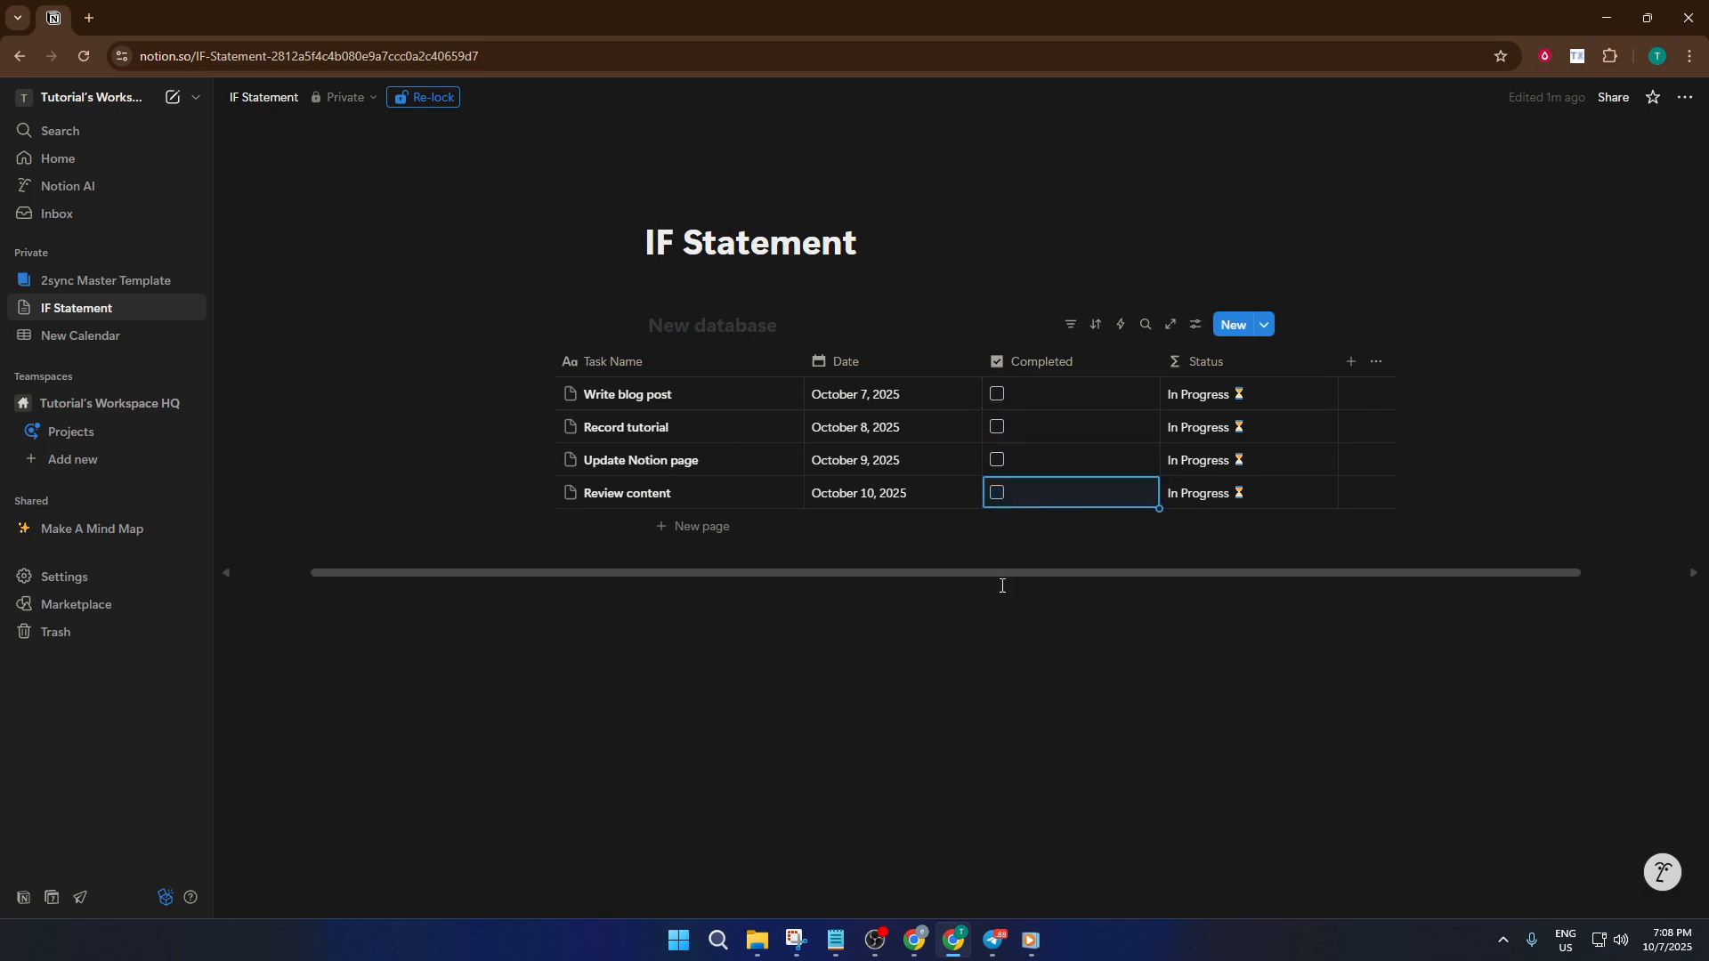
pyautogui.click(1012, 621)
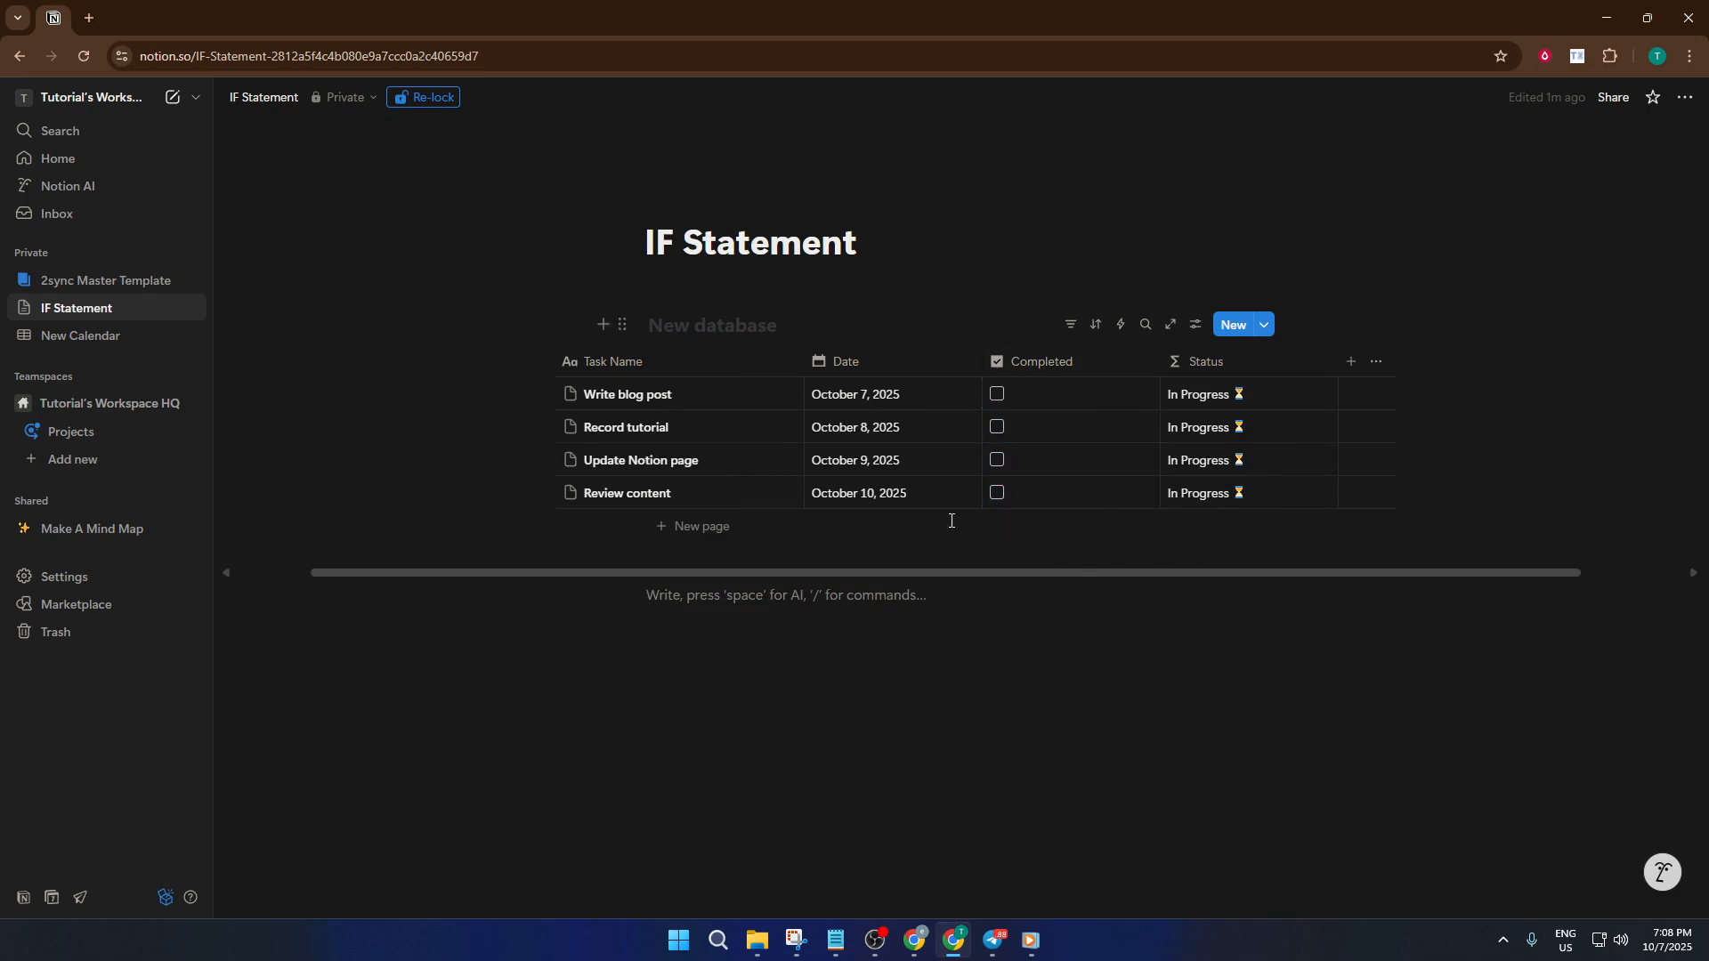
# Examine the IF formula behind the Write blog post task's Status, close the editor, and mark that task as Completed.
pyautogui.click(1226, 365)
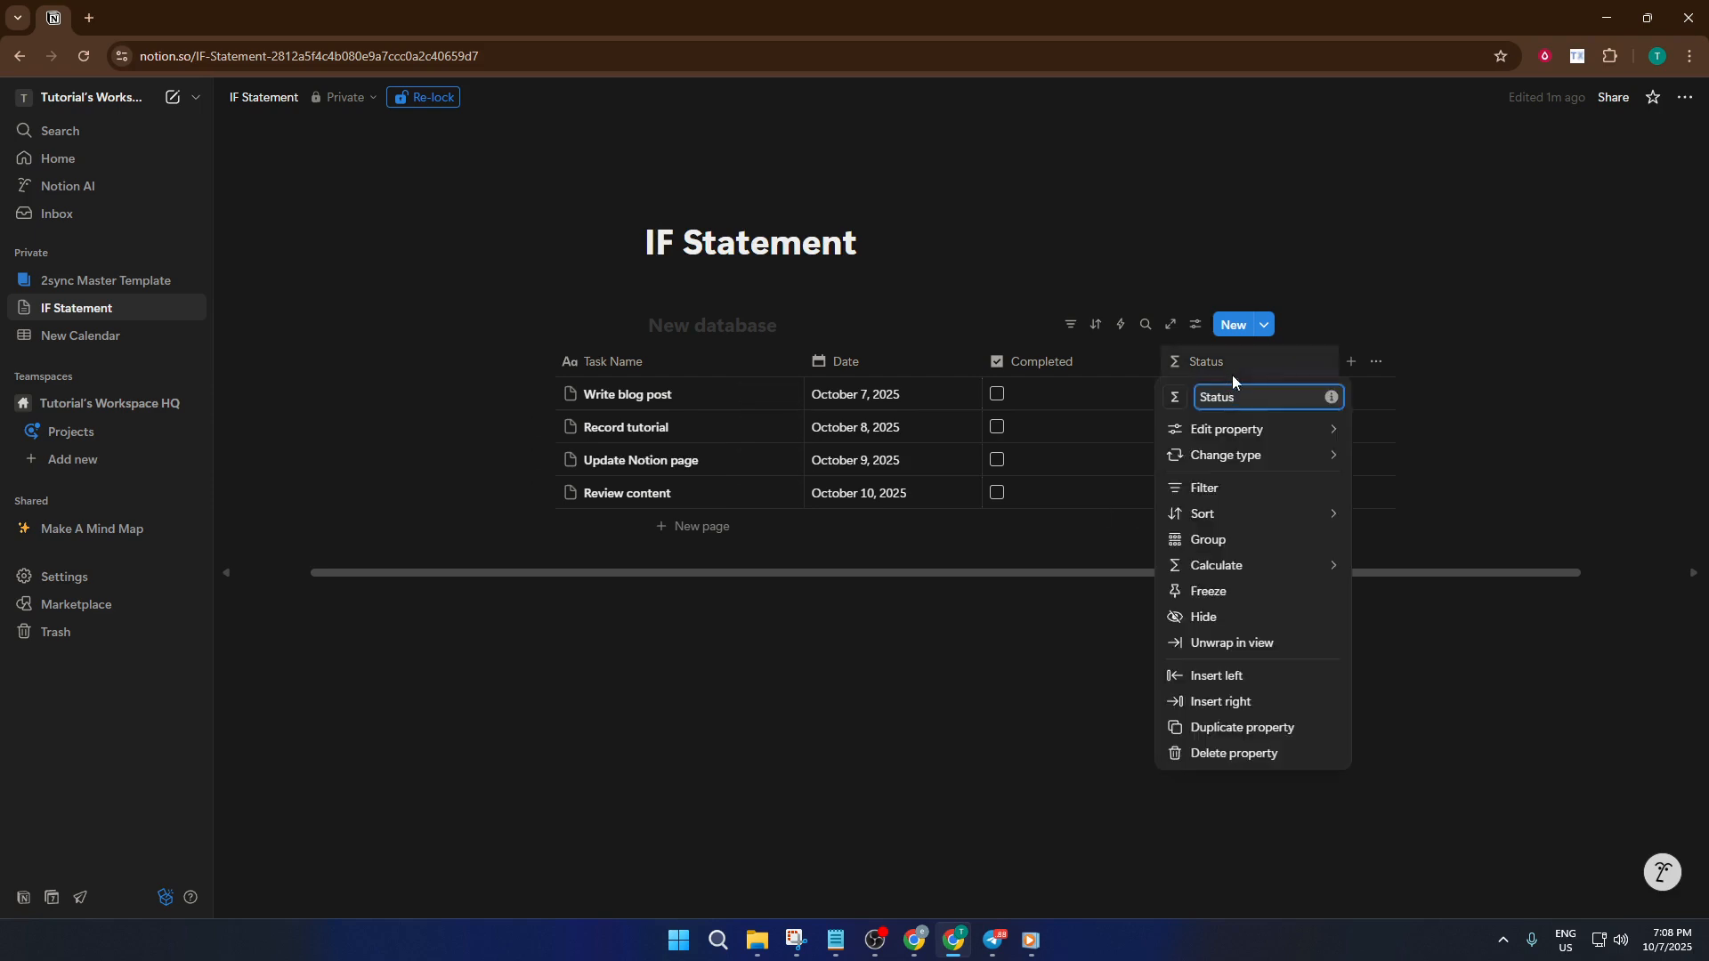
pyautogui.press('Escape')
pyautogui.click(1257, 404)
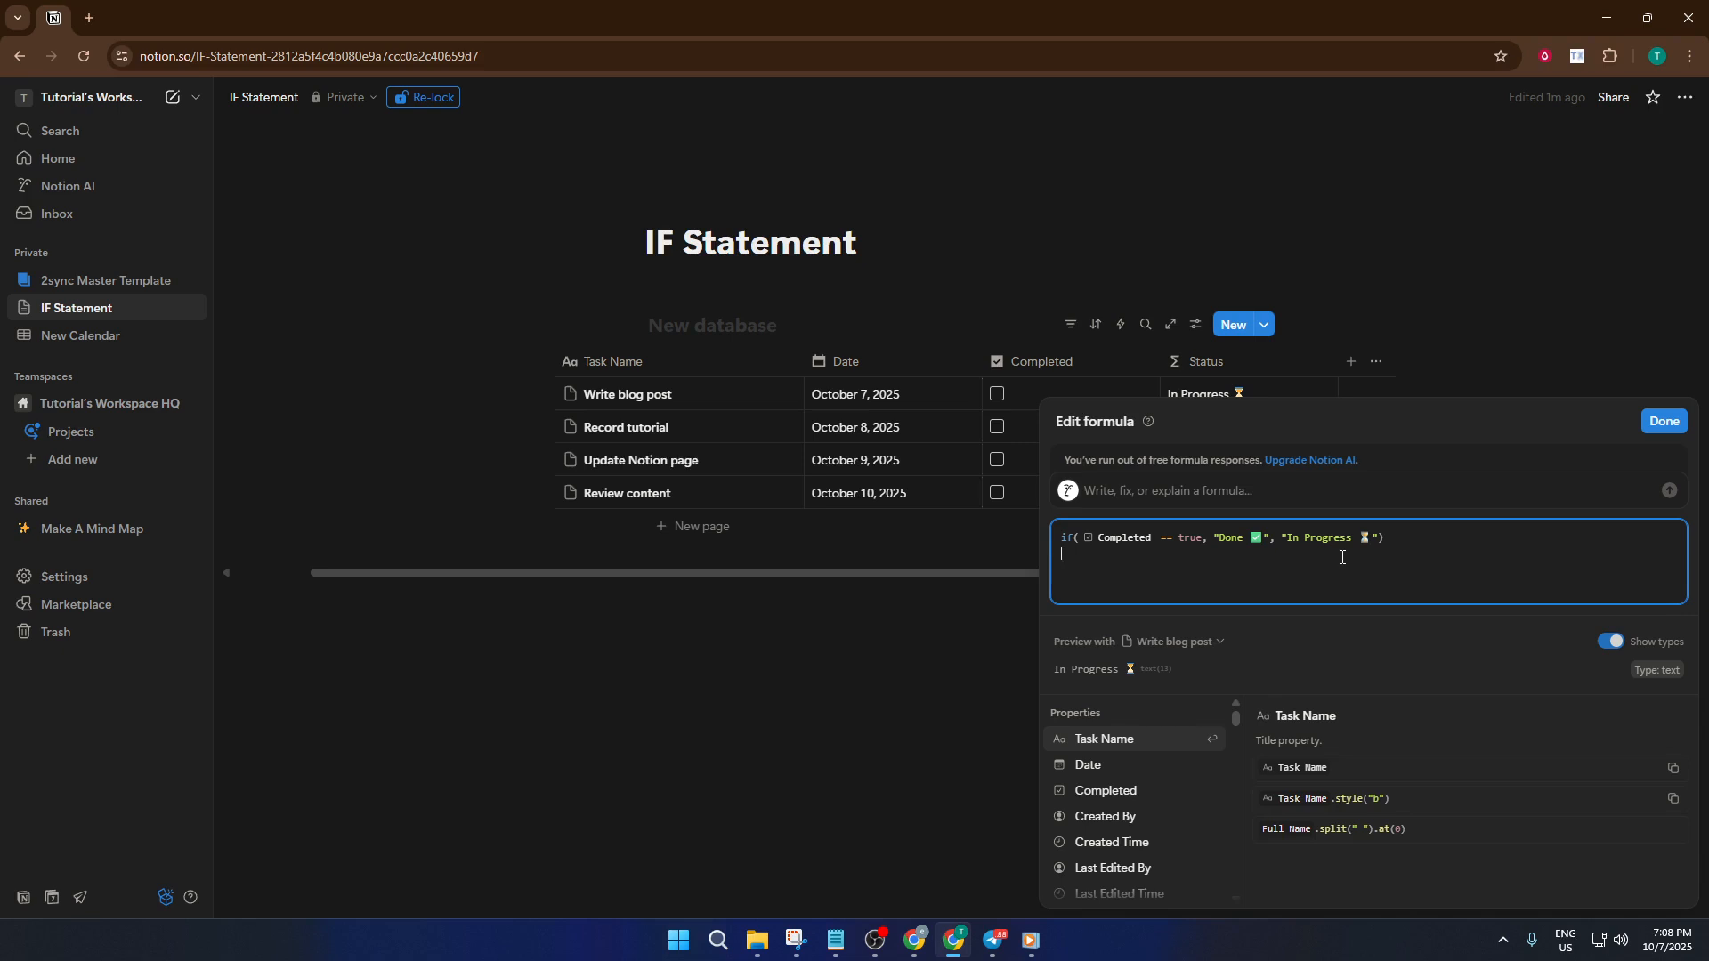
pyautogui.click(1658, 429)
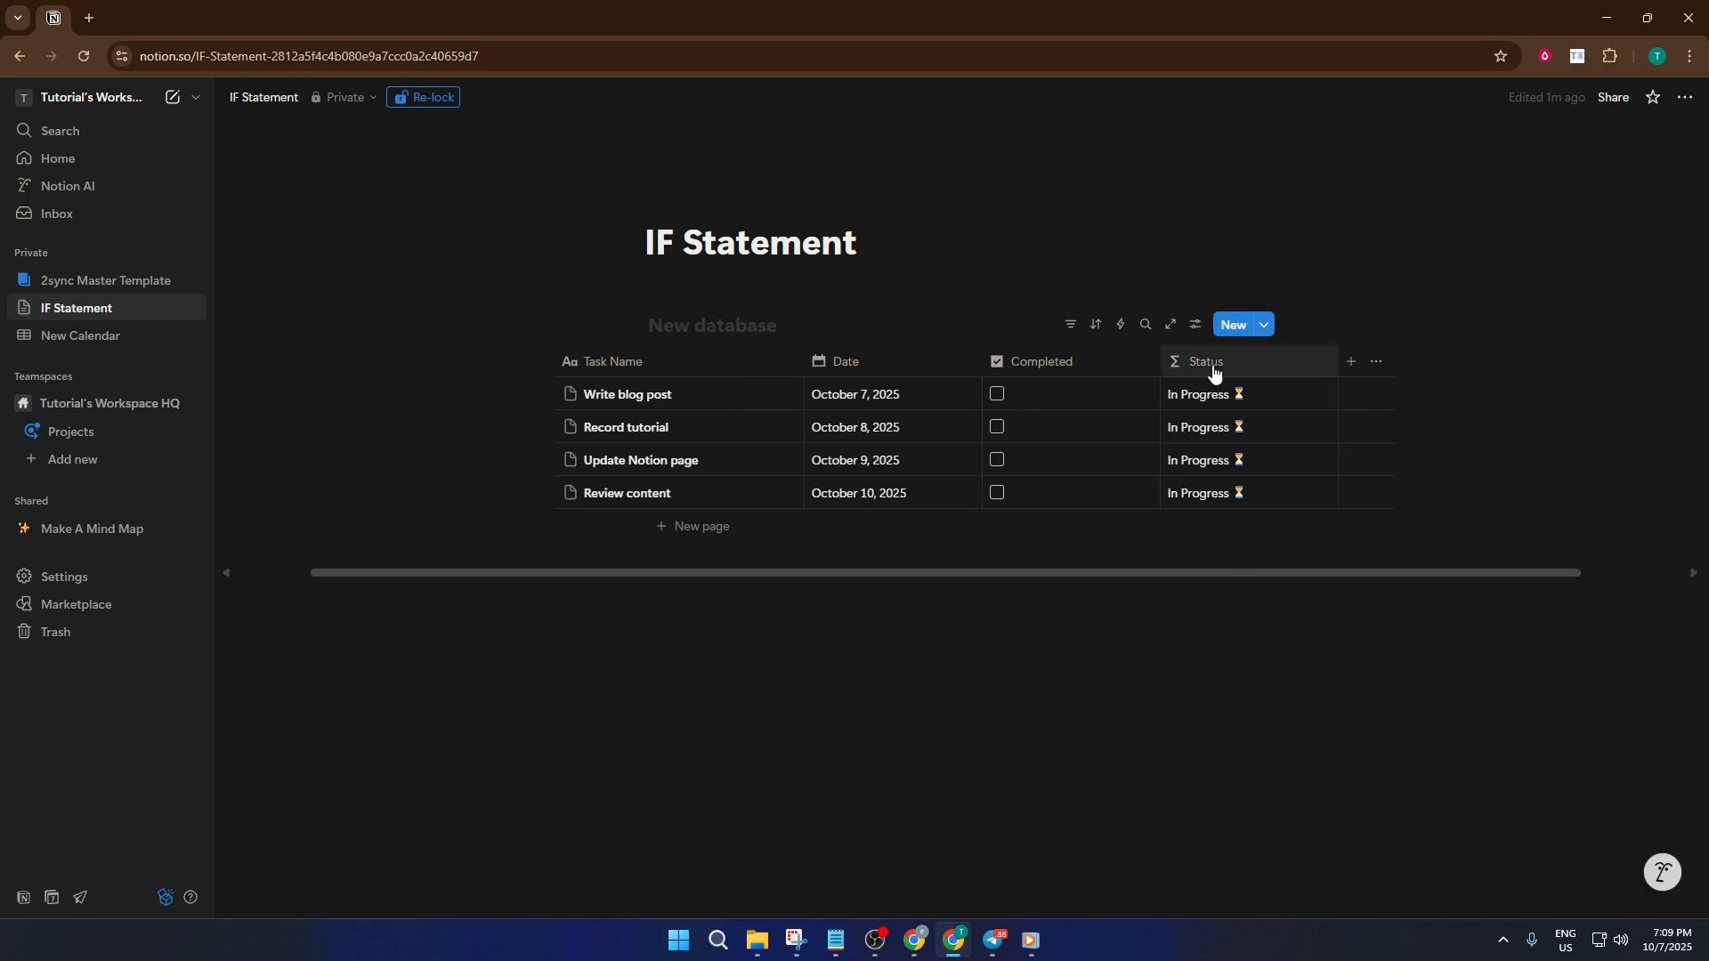
pyautogui.click(997, 394)
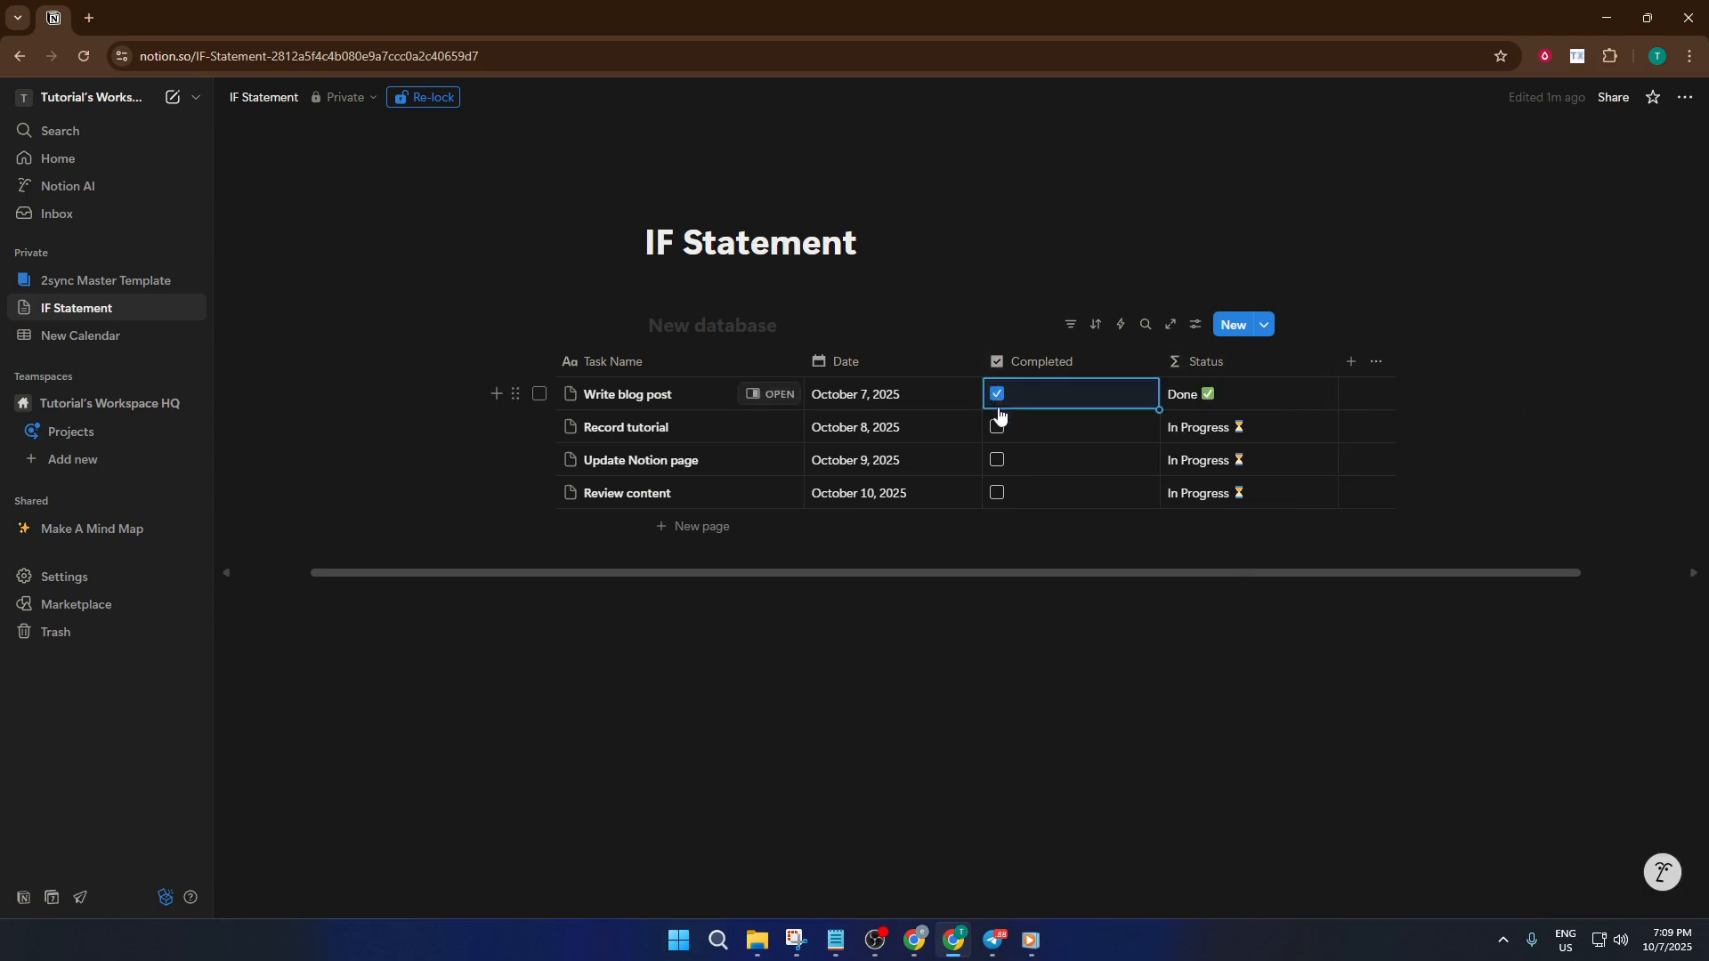
# View the Status formula through the property's edit settings, and close the formula editor without changes.
pyautogui.click(1215, 363)
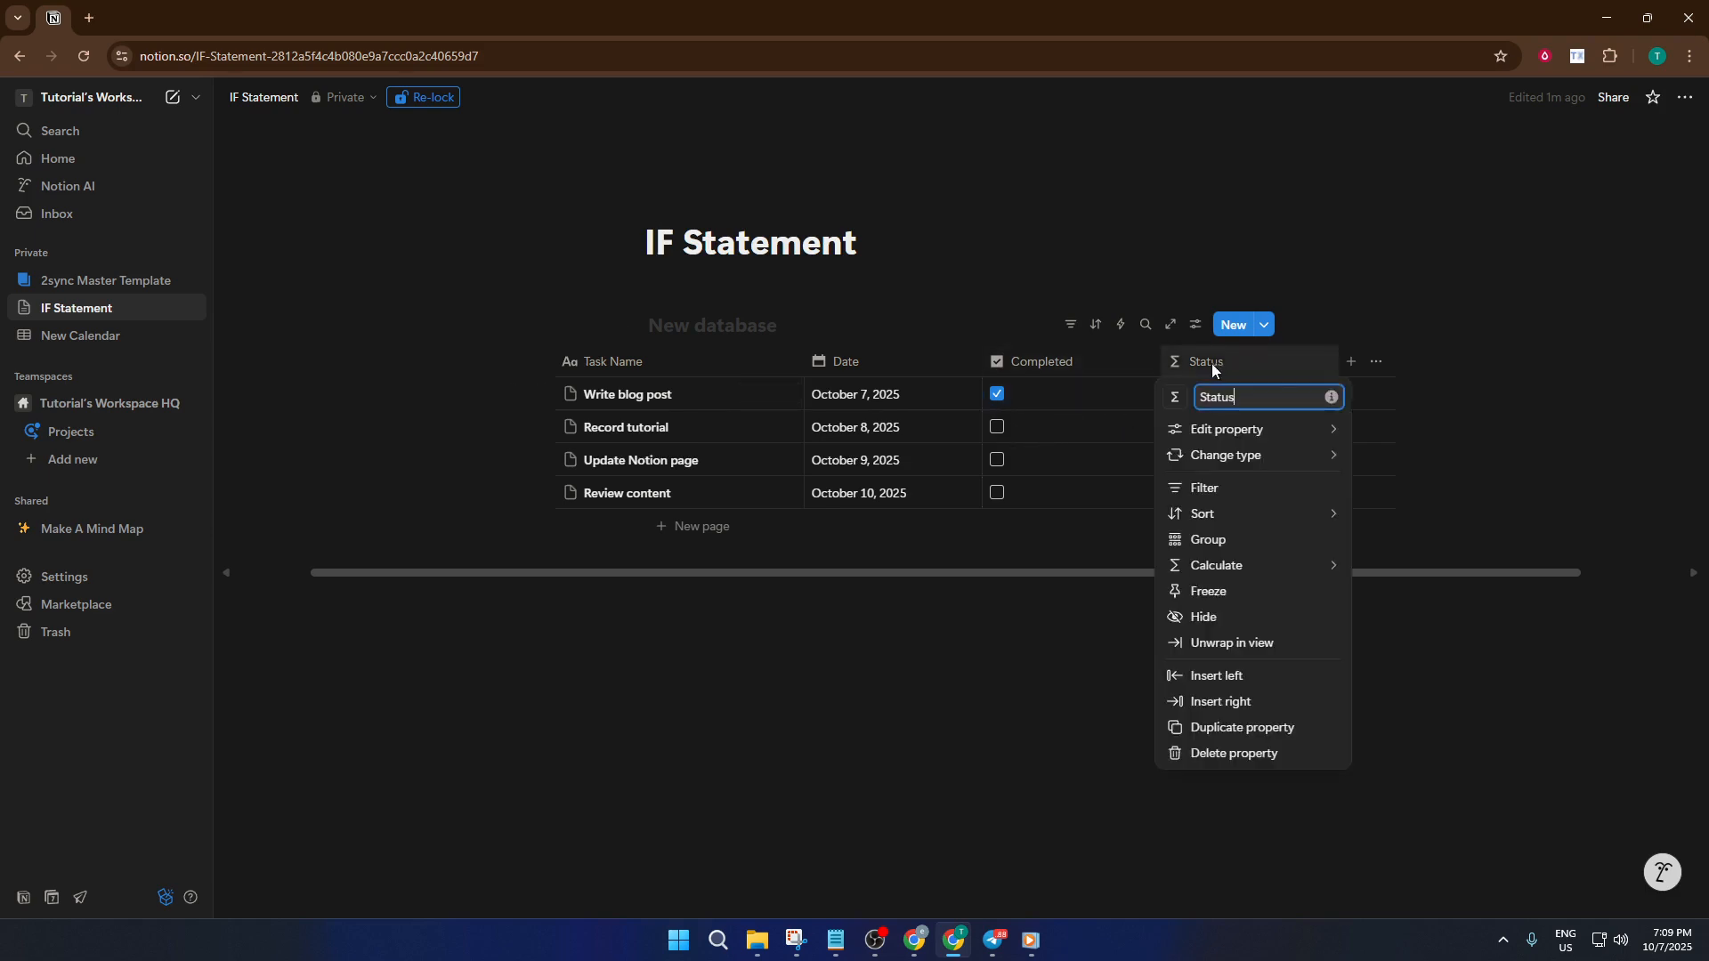
pyautogui.click(1268, 431)
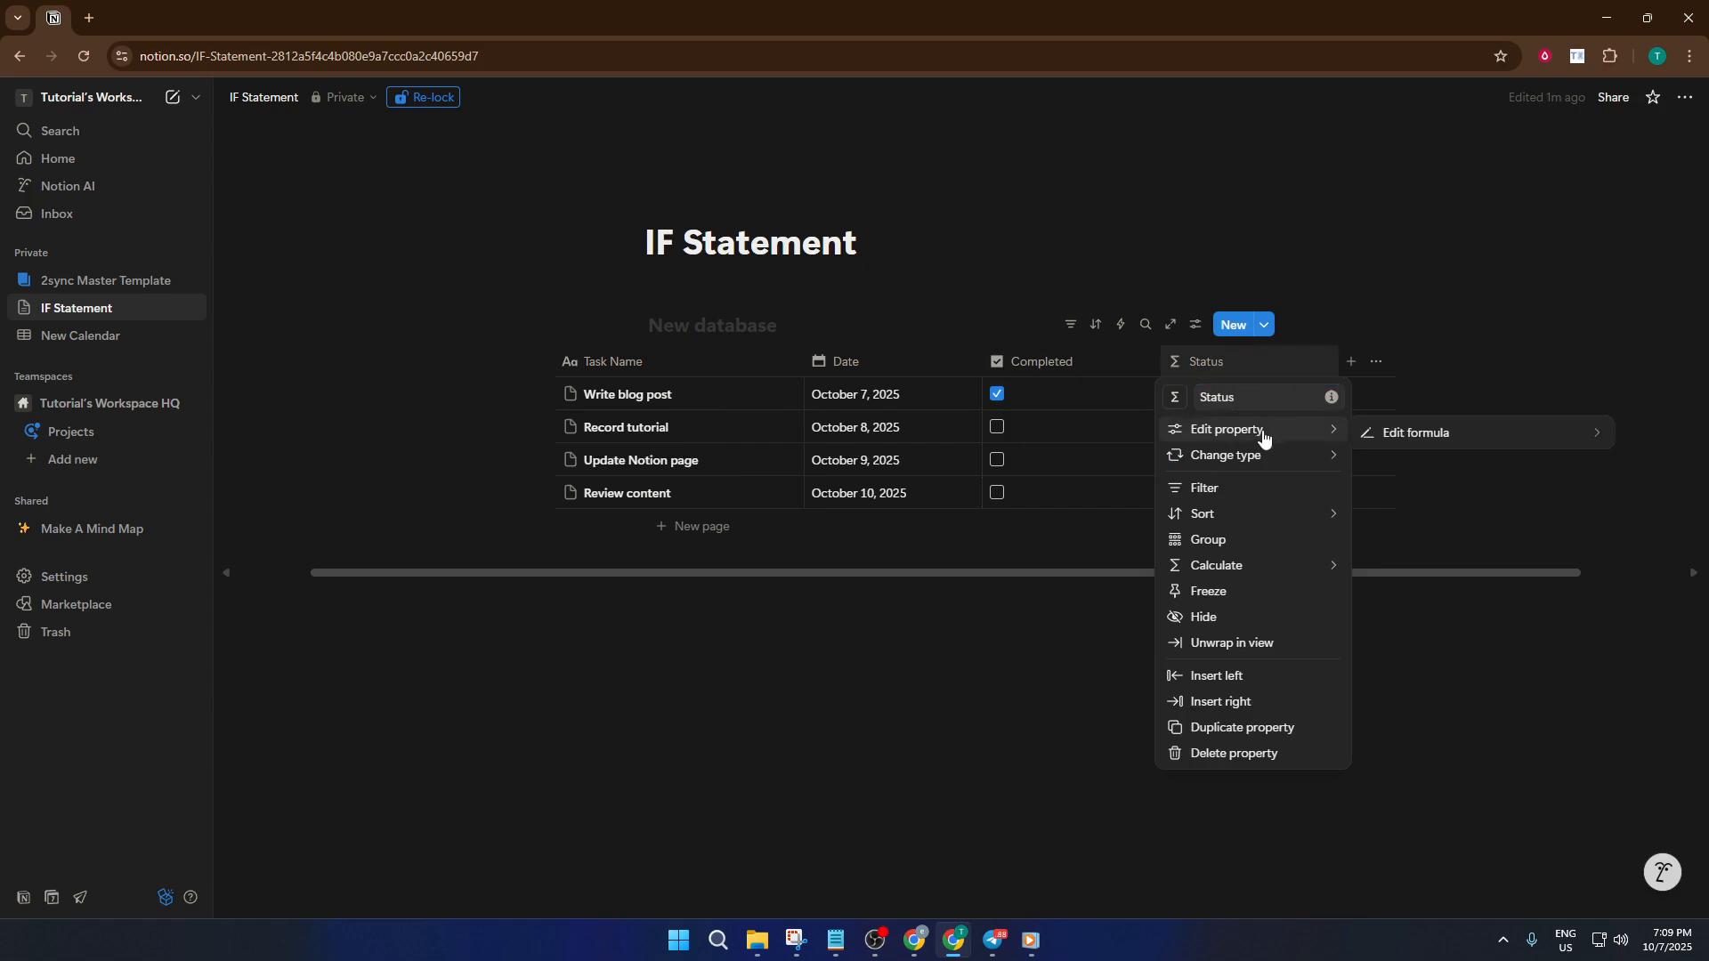
pyautogui.click(1267, 454)
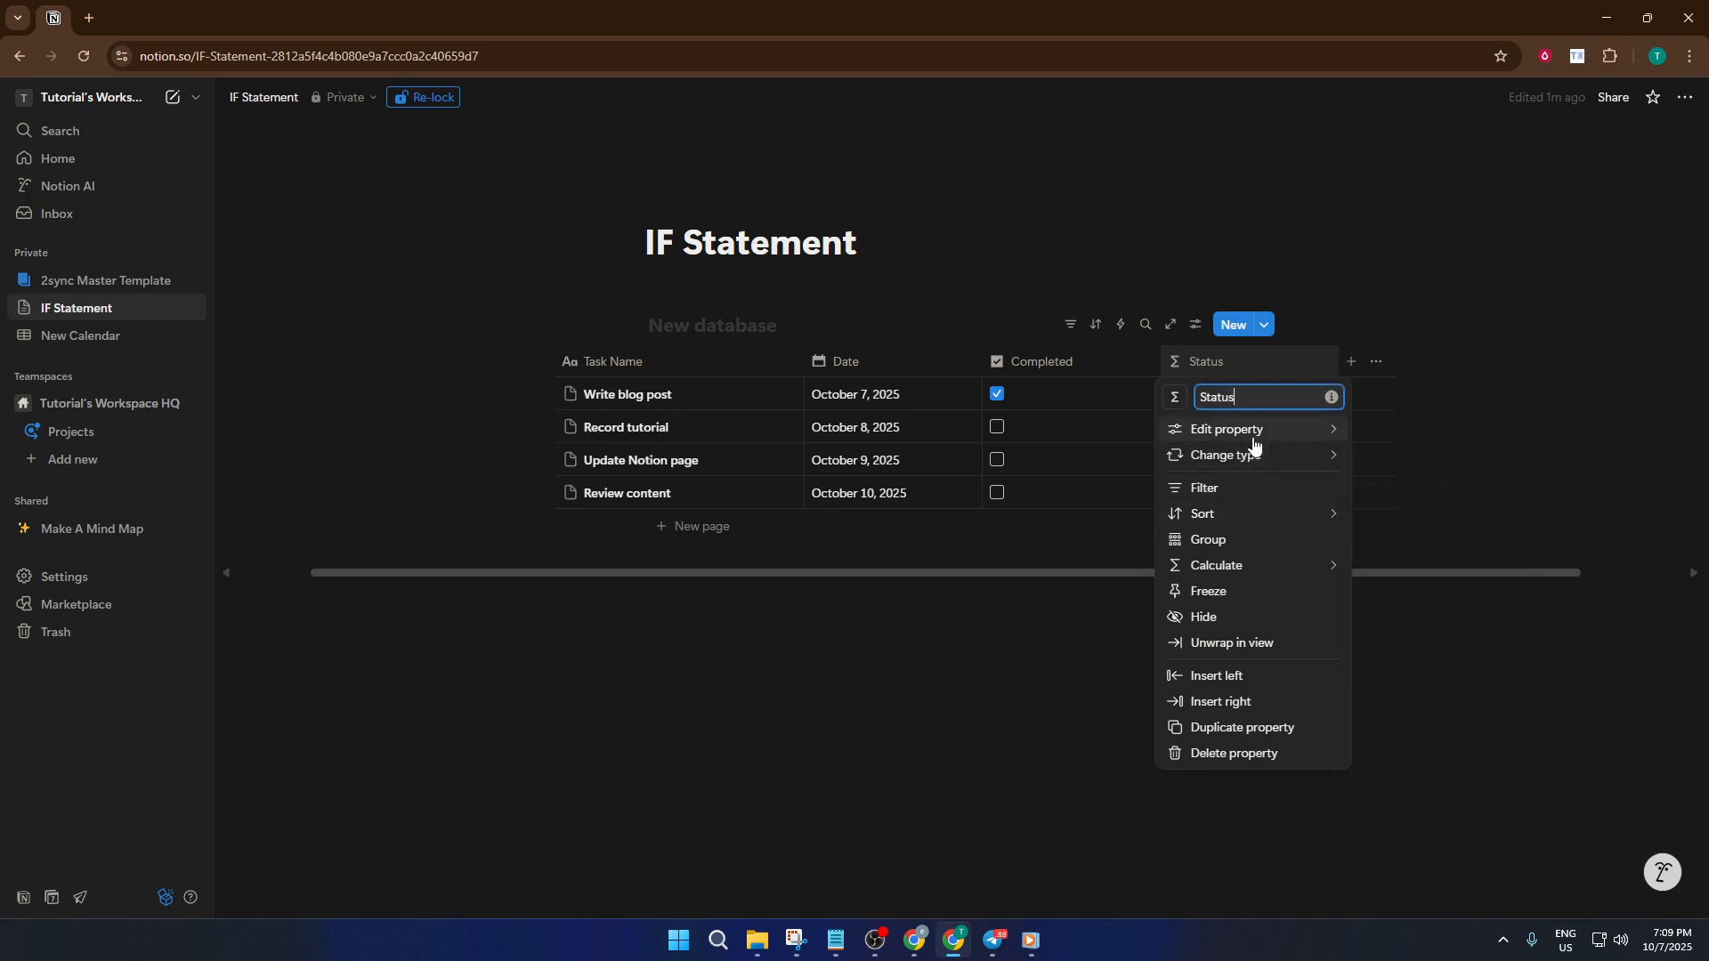
pyautogui.moveTo(1266, 437)
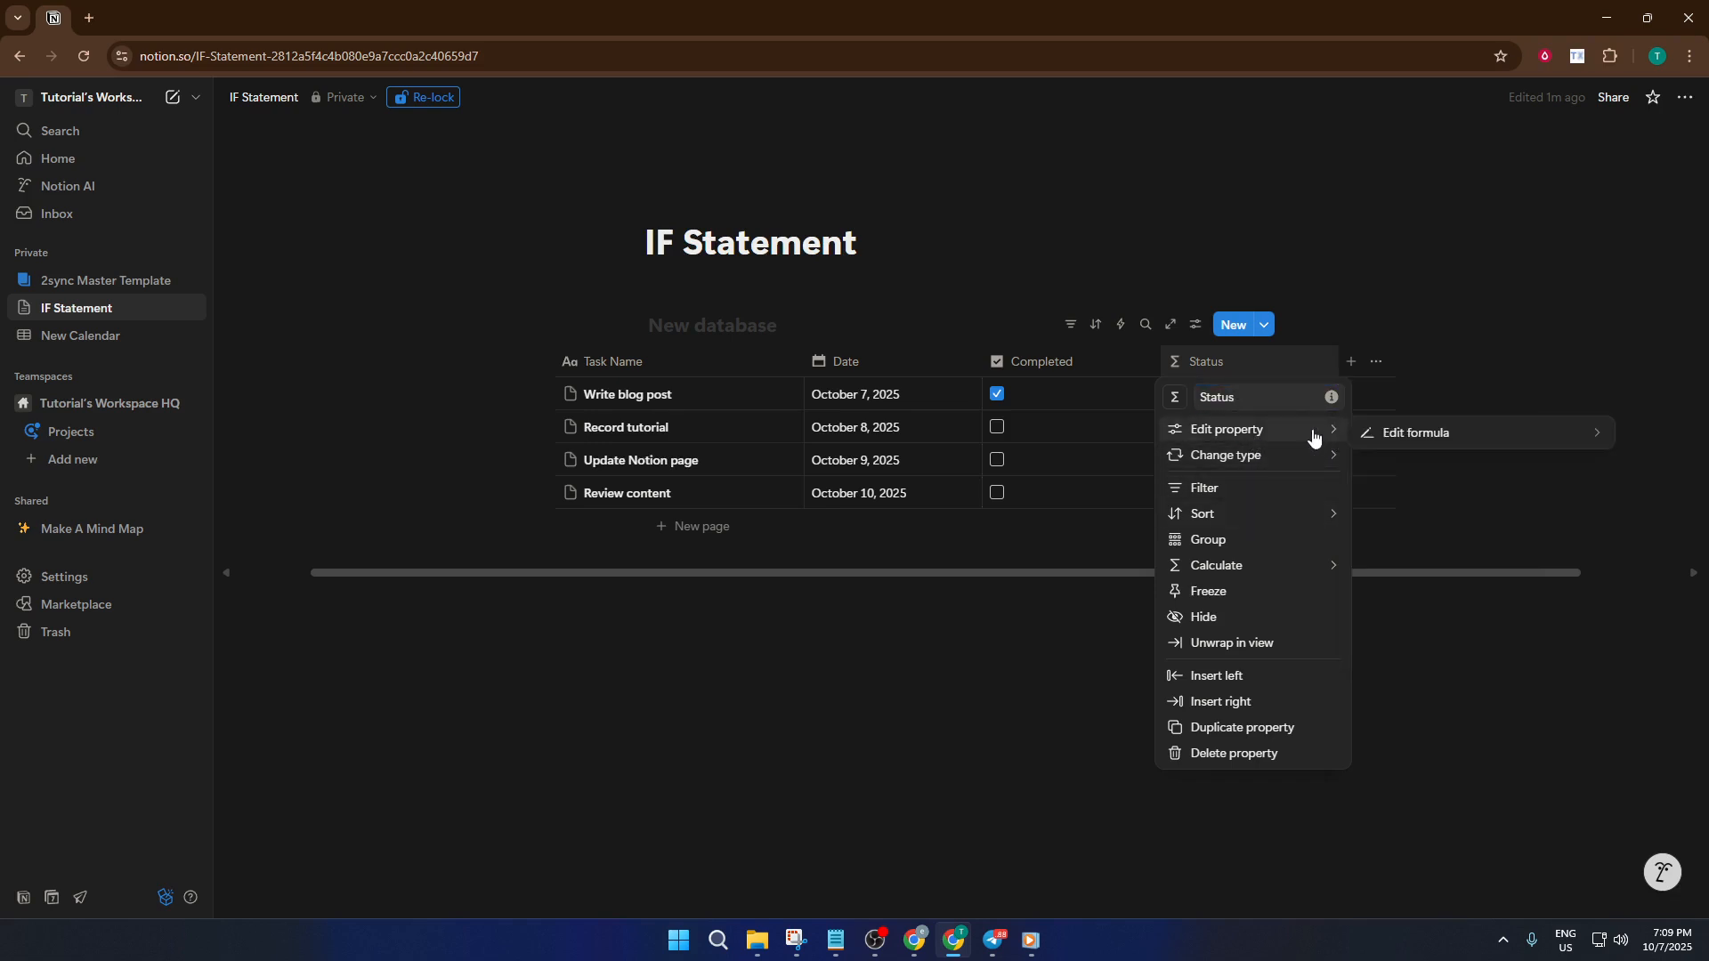
pyautogui.click(1404, 437)
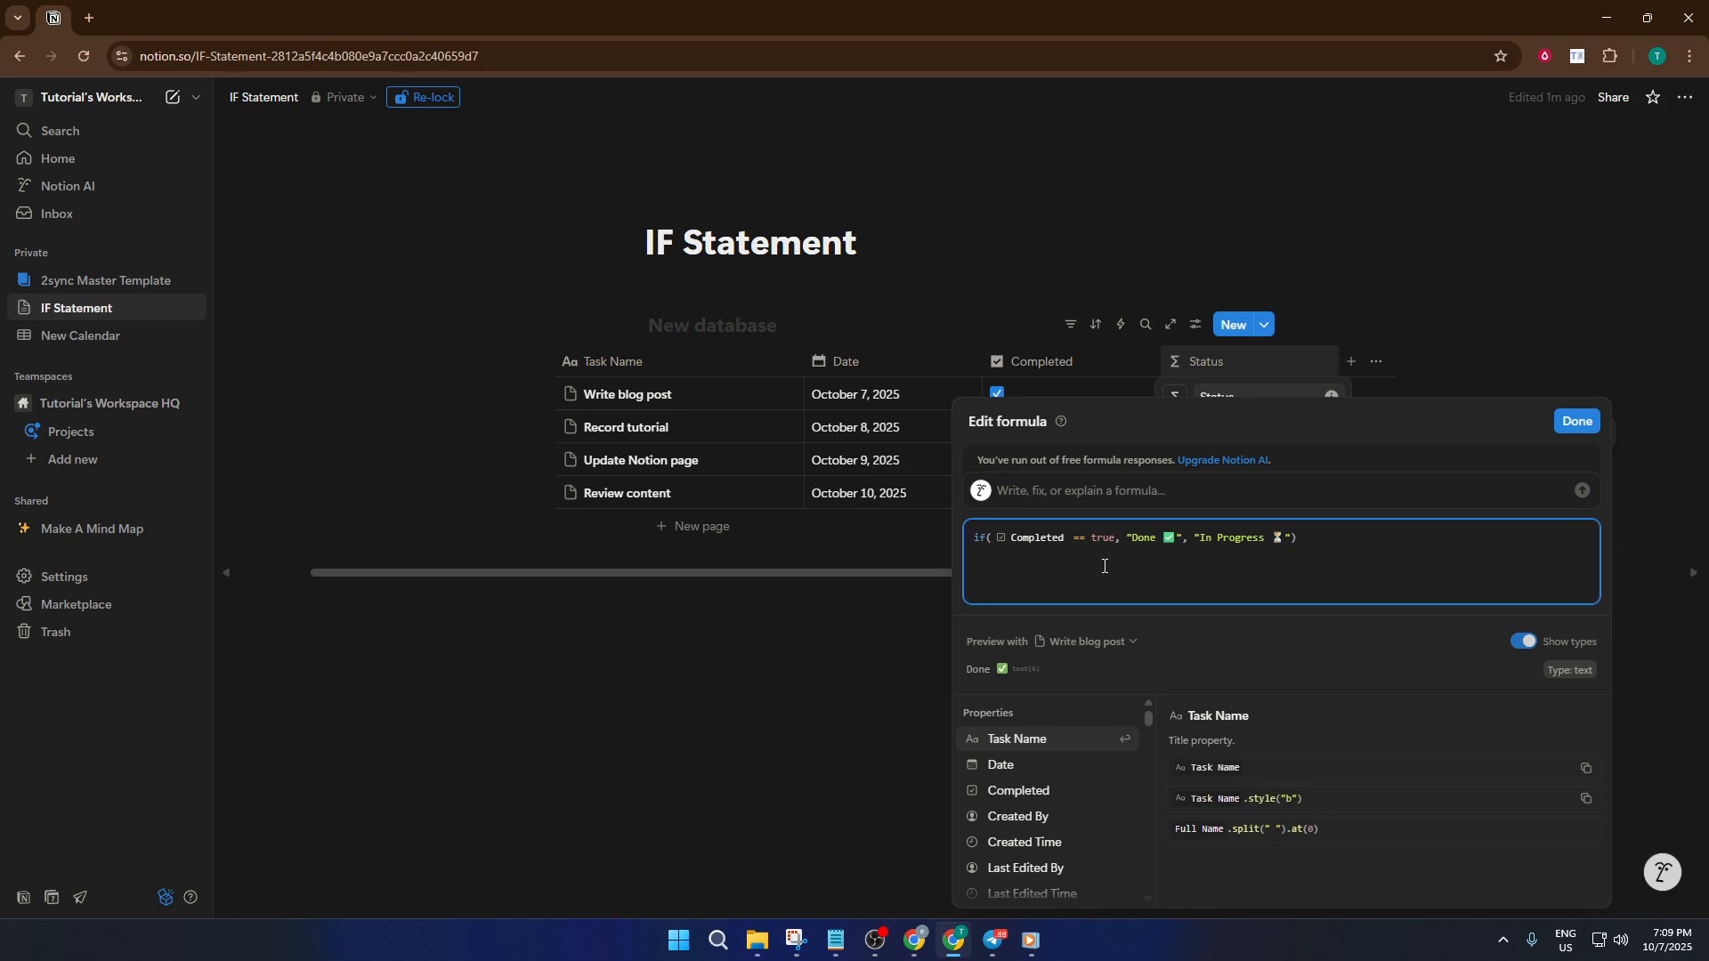
pyautogui.click(920, 585)
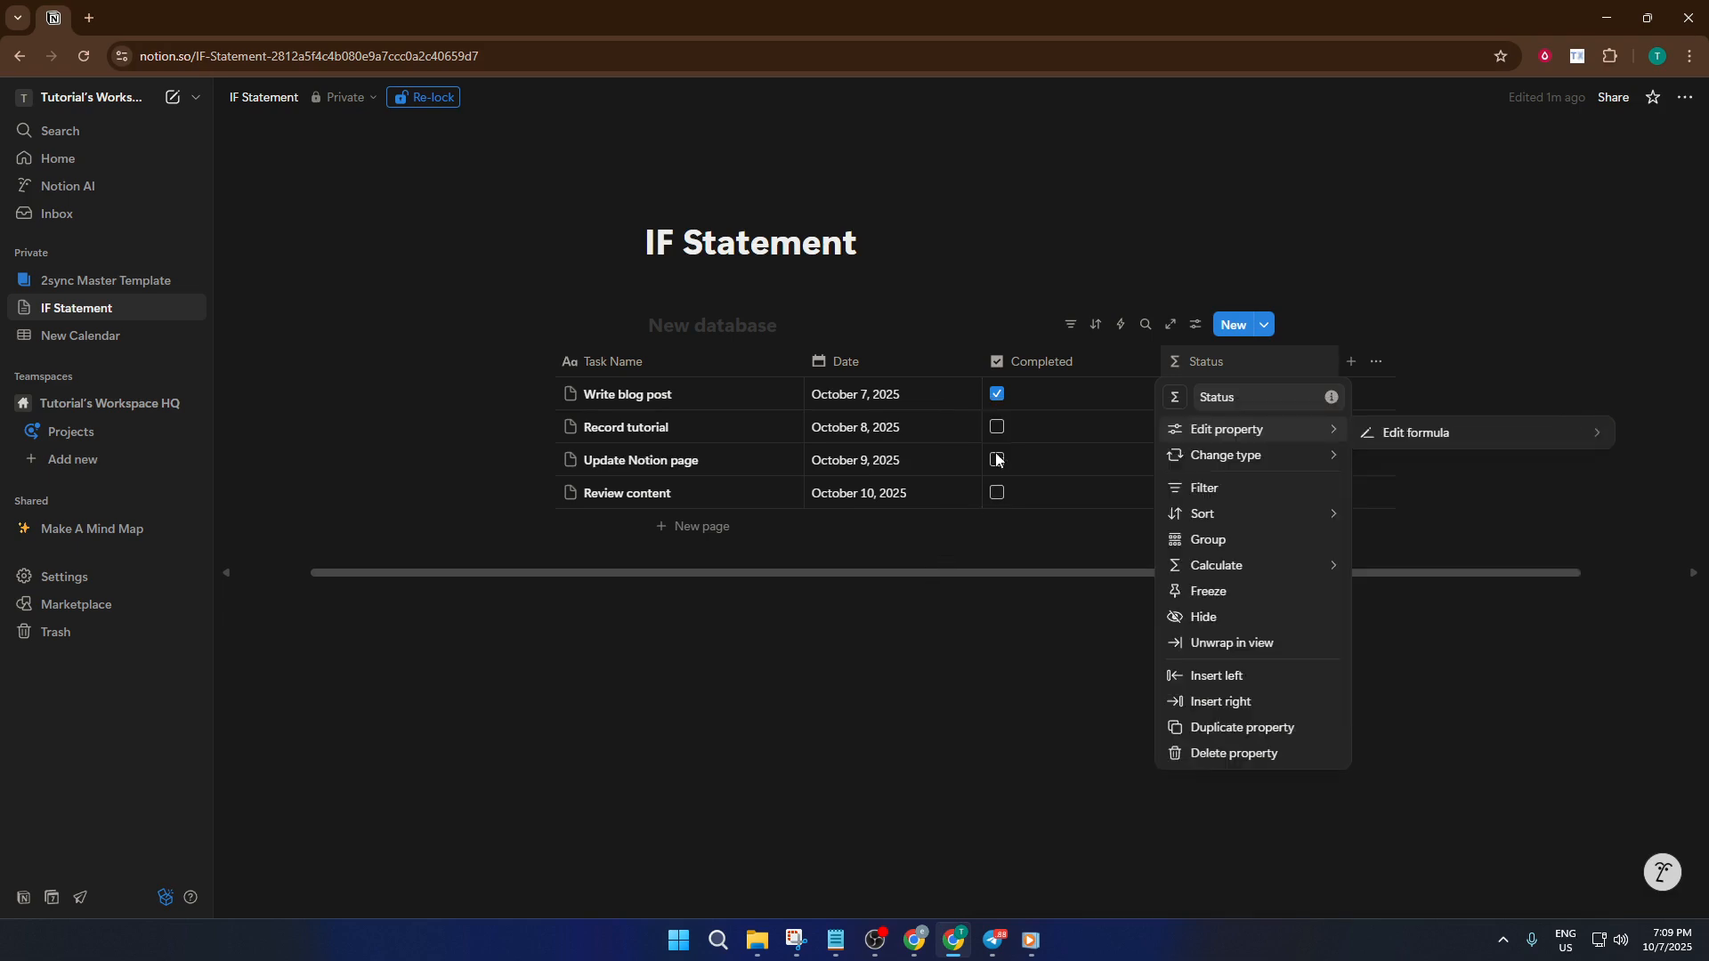
pyautogui.click(1043, 431)
# Mark Record tutorial, Update Notion page and Review content as Completed.
pyautogui.click(997, 427)
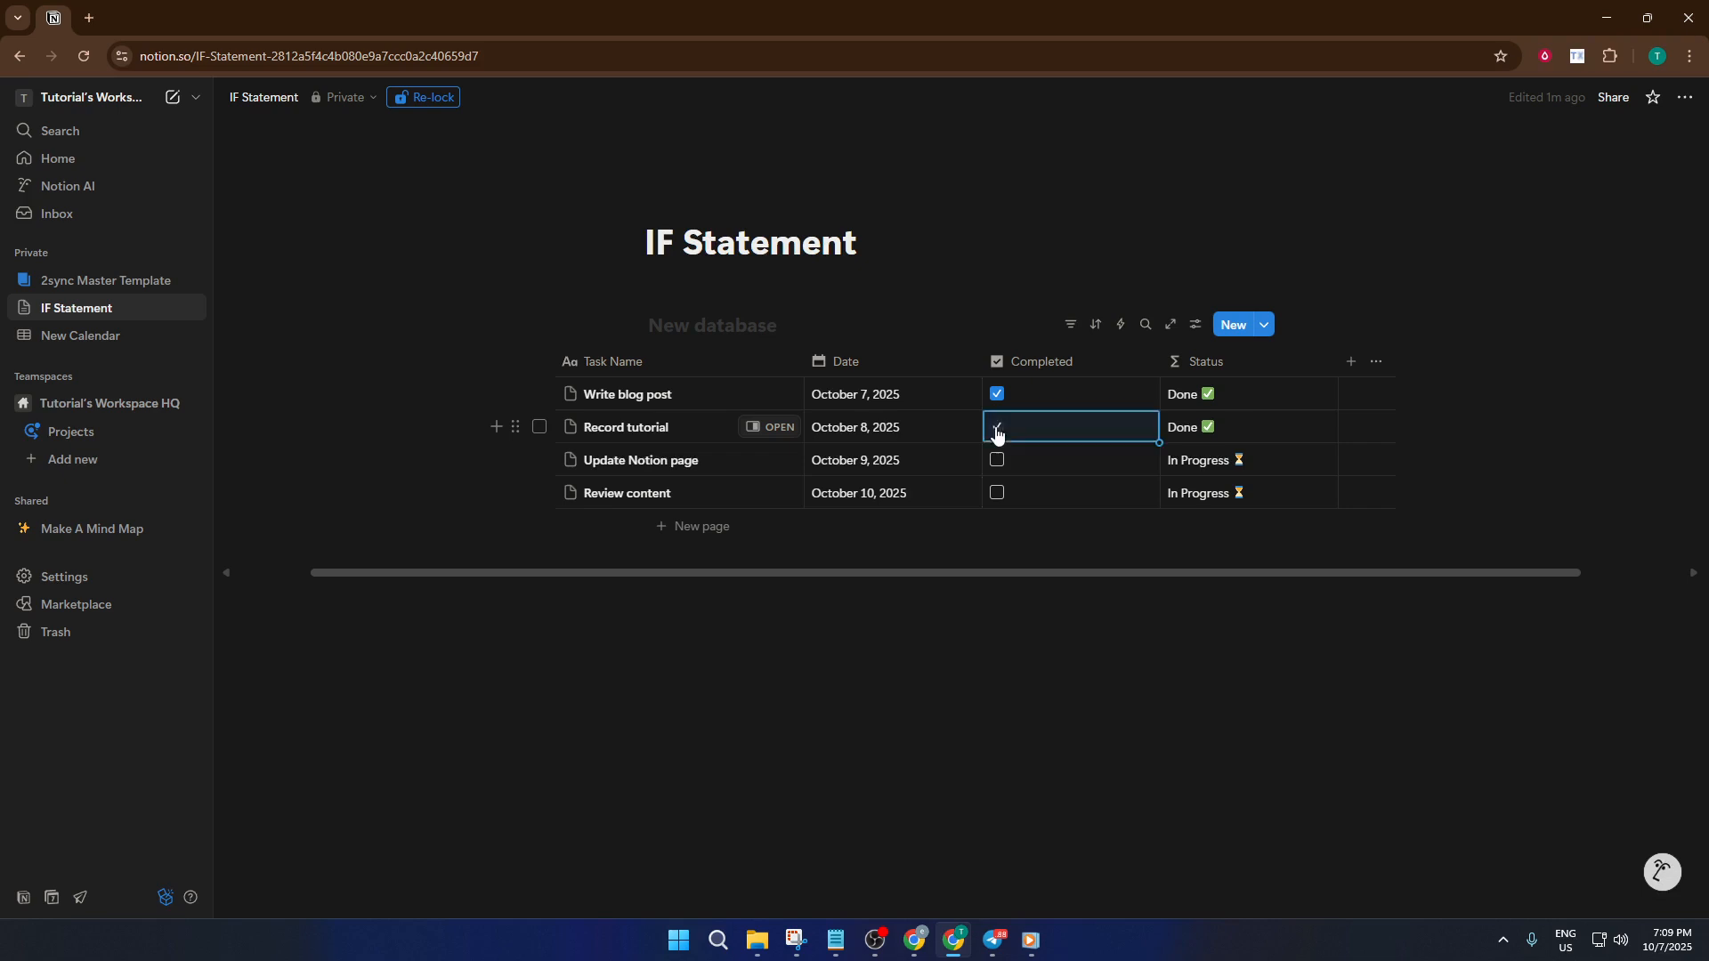
pyautogui.click(997, 459)
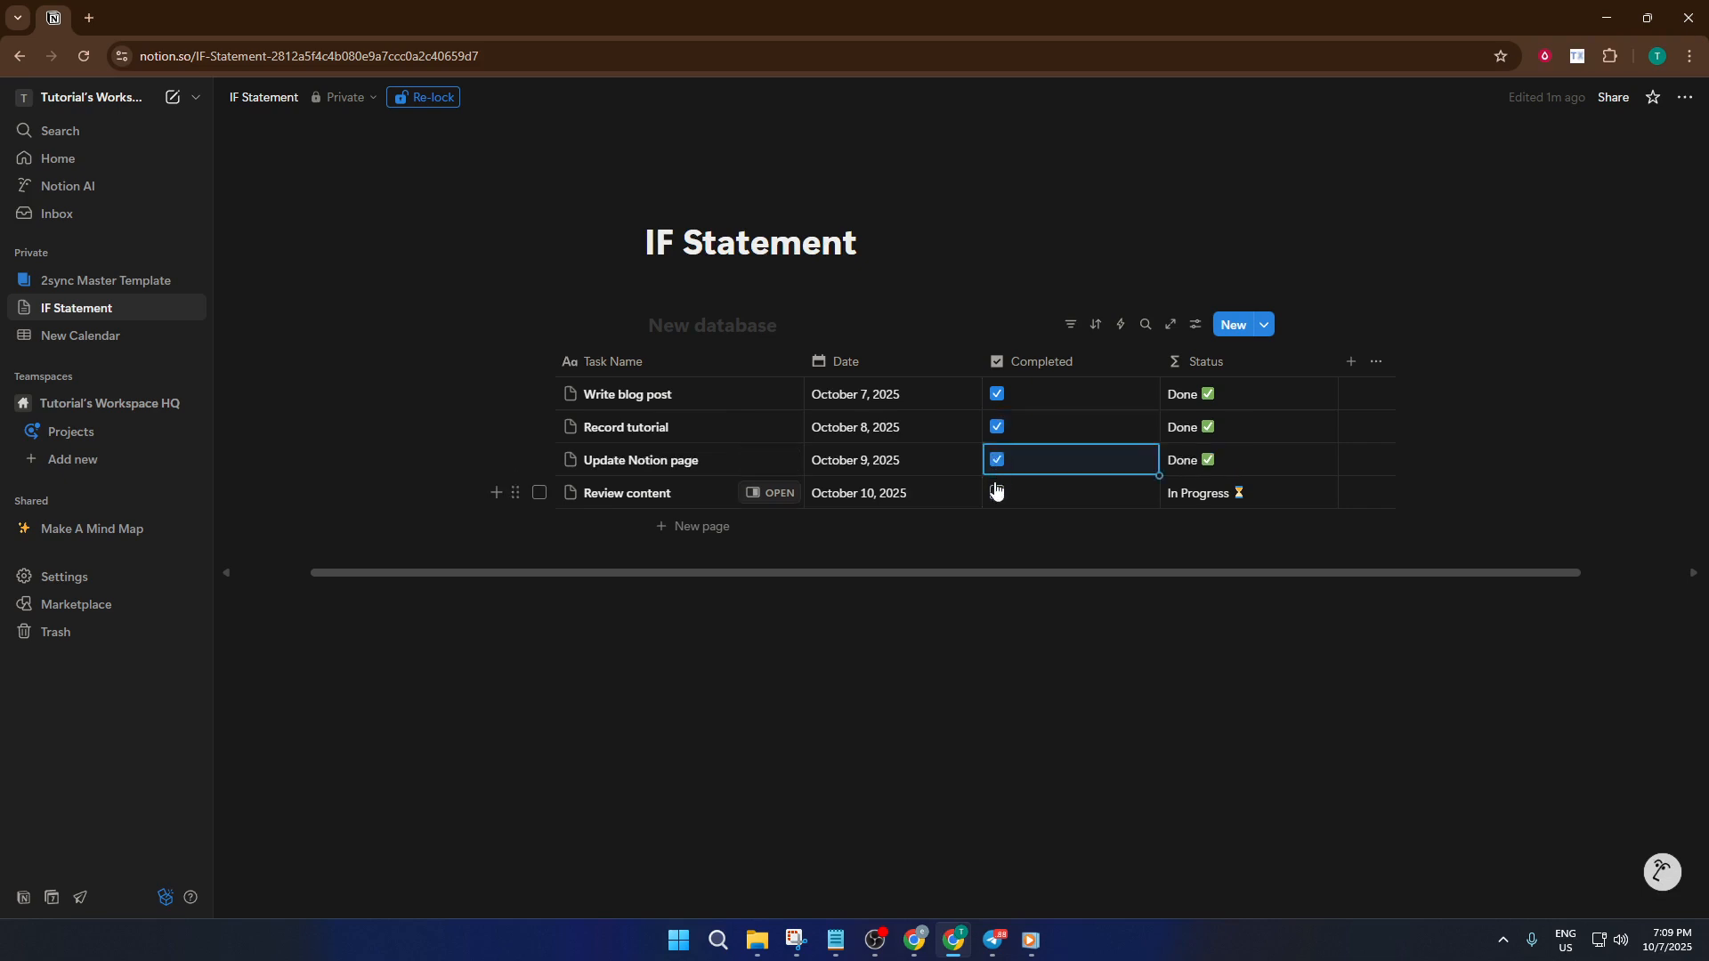
pyautogui.click(997, 493)
# Reset the Completed checkbox of every task to unchecked, working from Review content up to Write blog post.
pyautogui.click(996, 495)
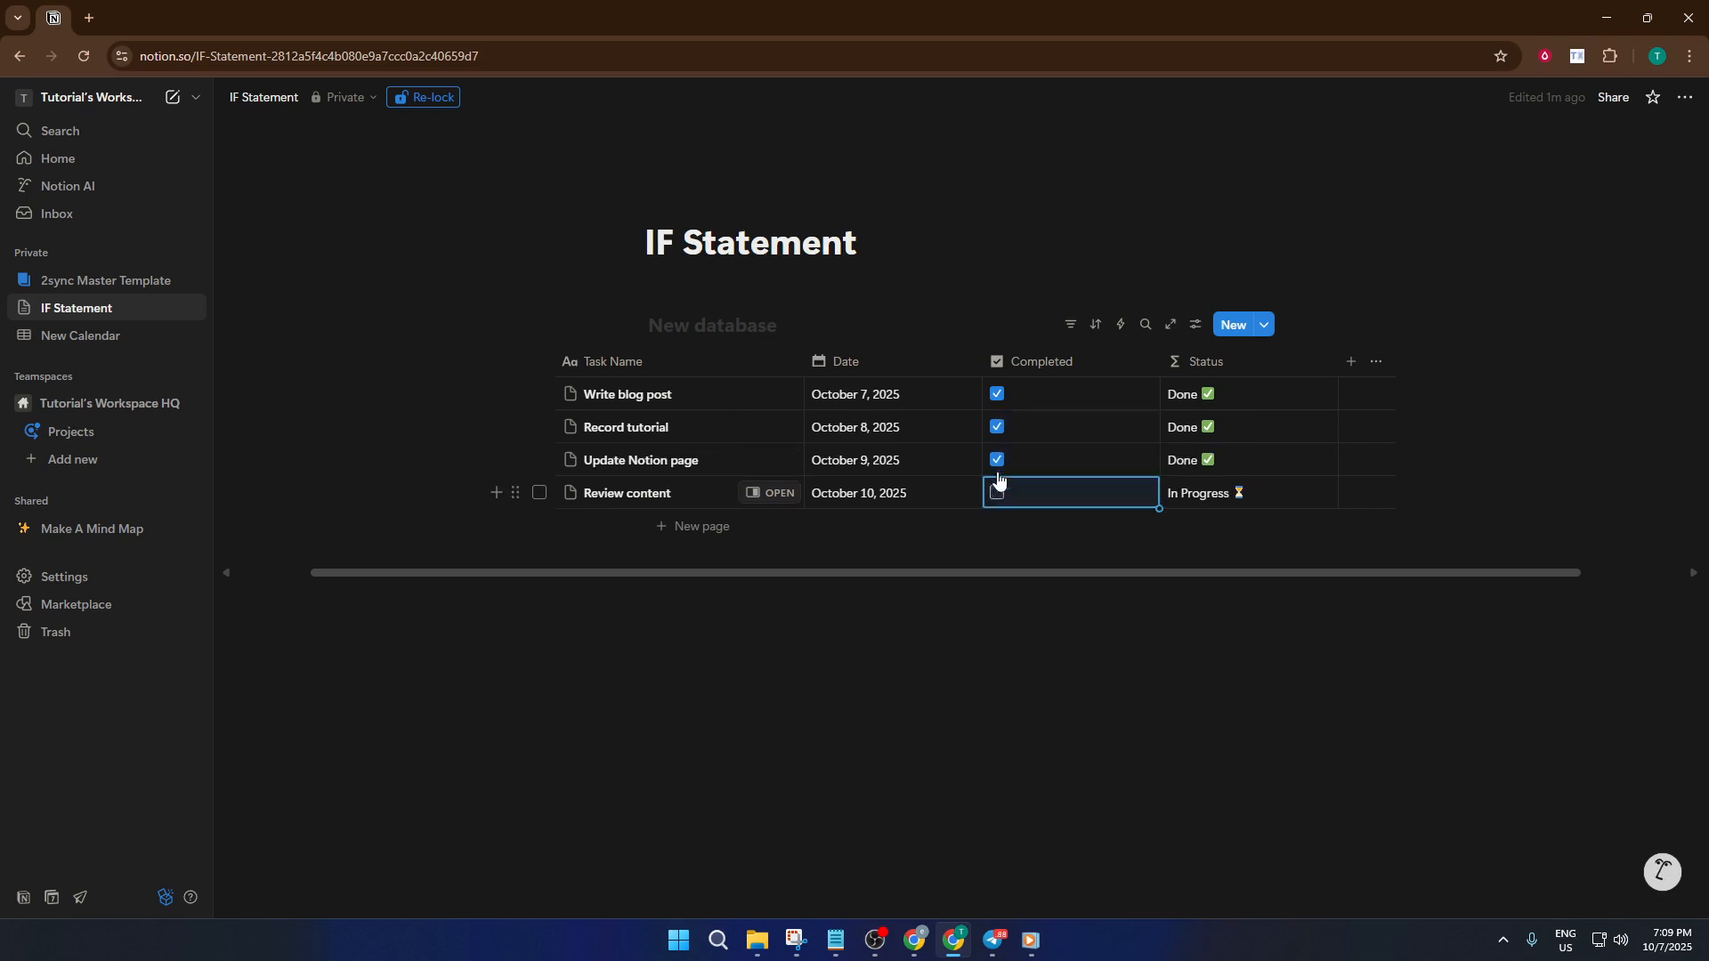
pyautogui.click(997, 460)
pyautogui.click(997, 427)
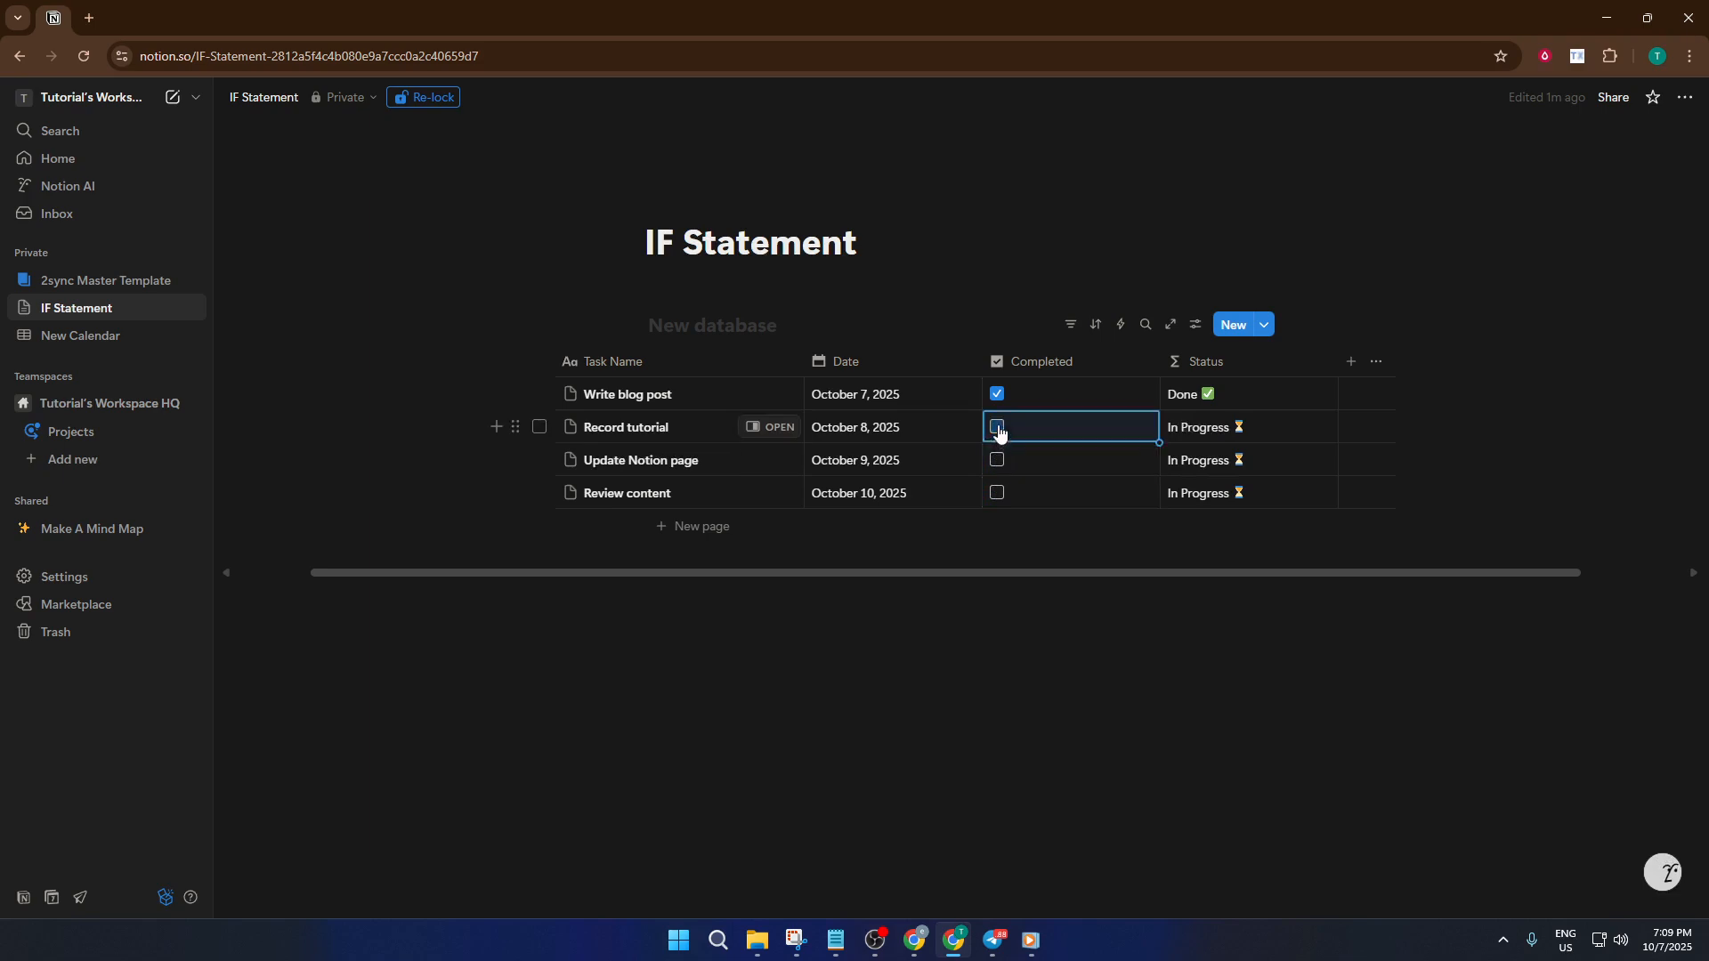
pyautogui.click(998, 394)
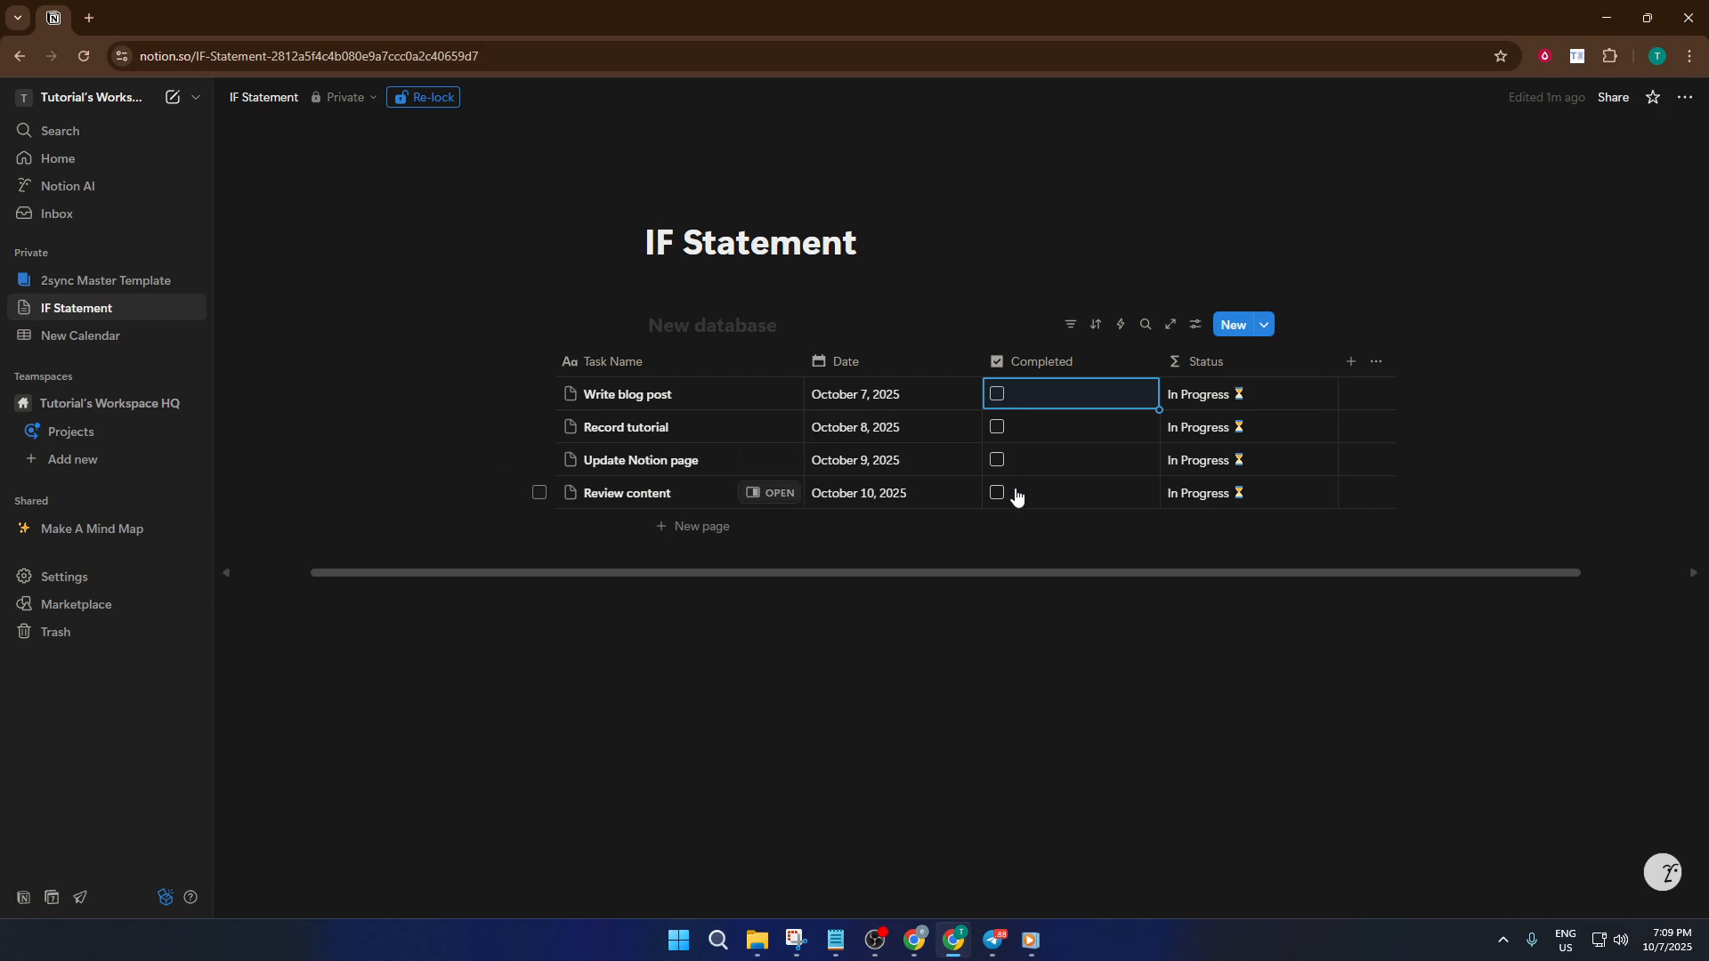
# Mark all four tasks as Completed, from Write blog post down to Review content.
pyautogui.click(997, 395)
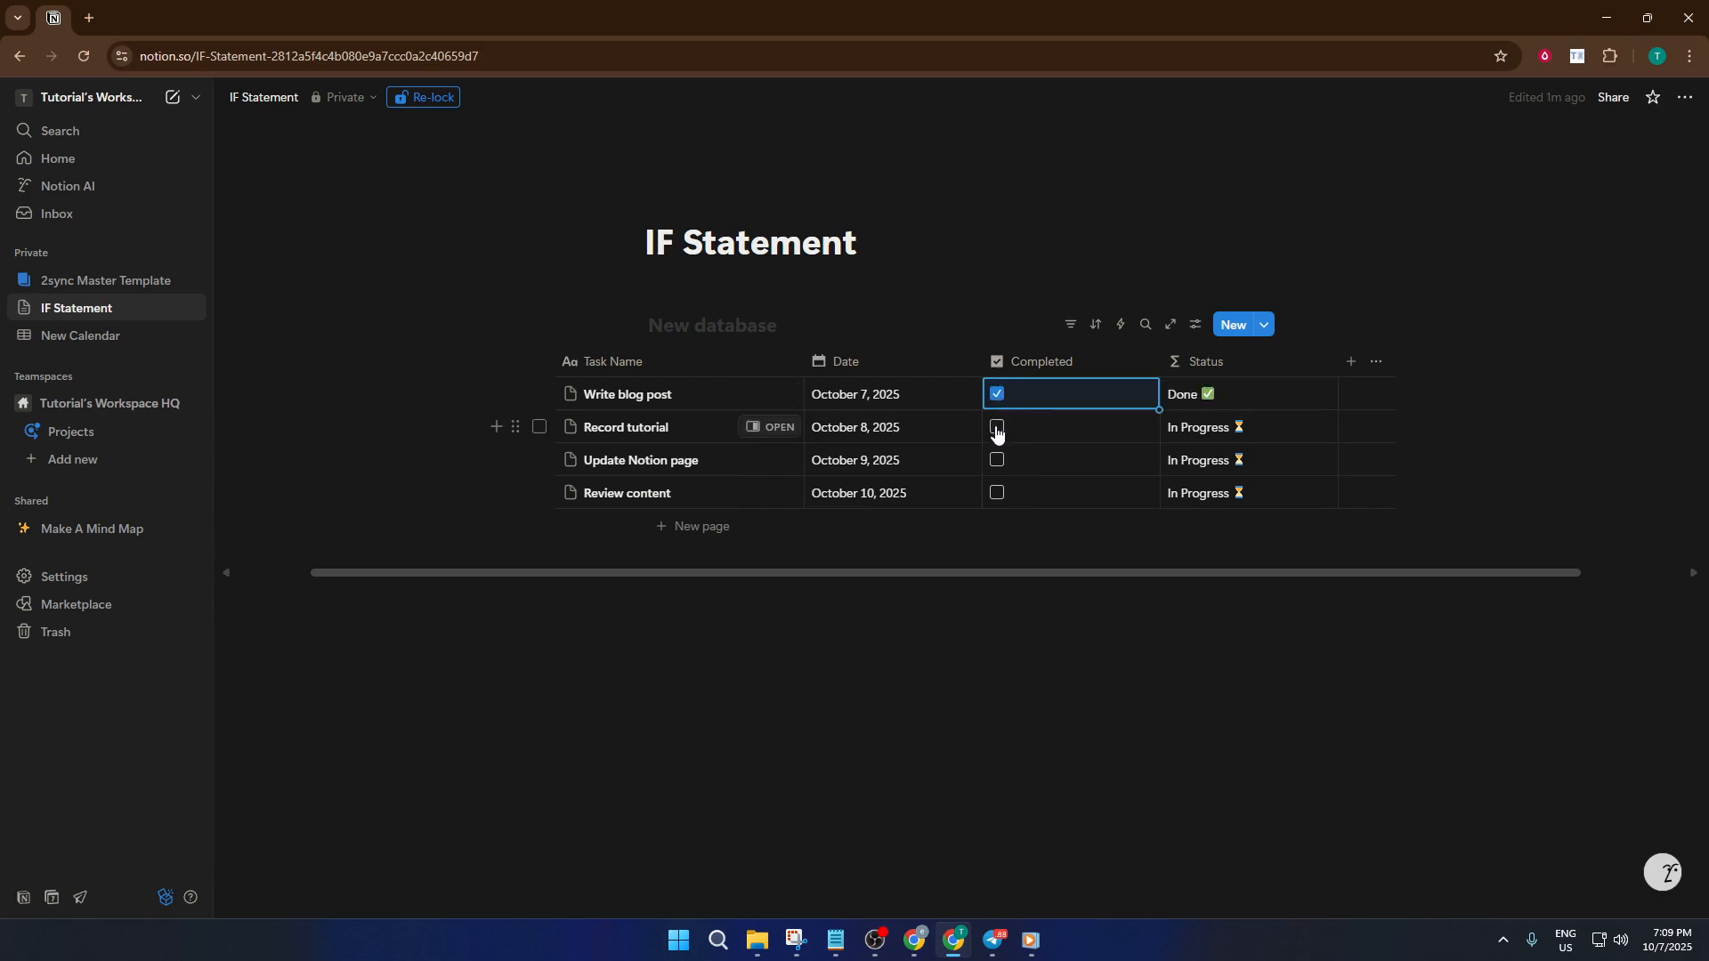
pyautogui.click(997, 427)
pyautogui.click(997, 460)
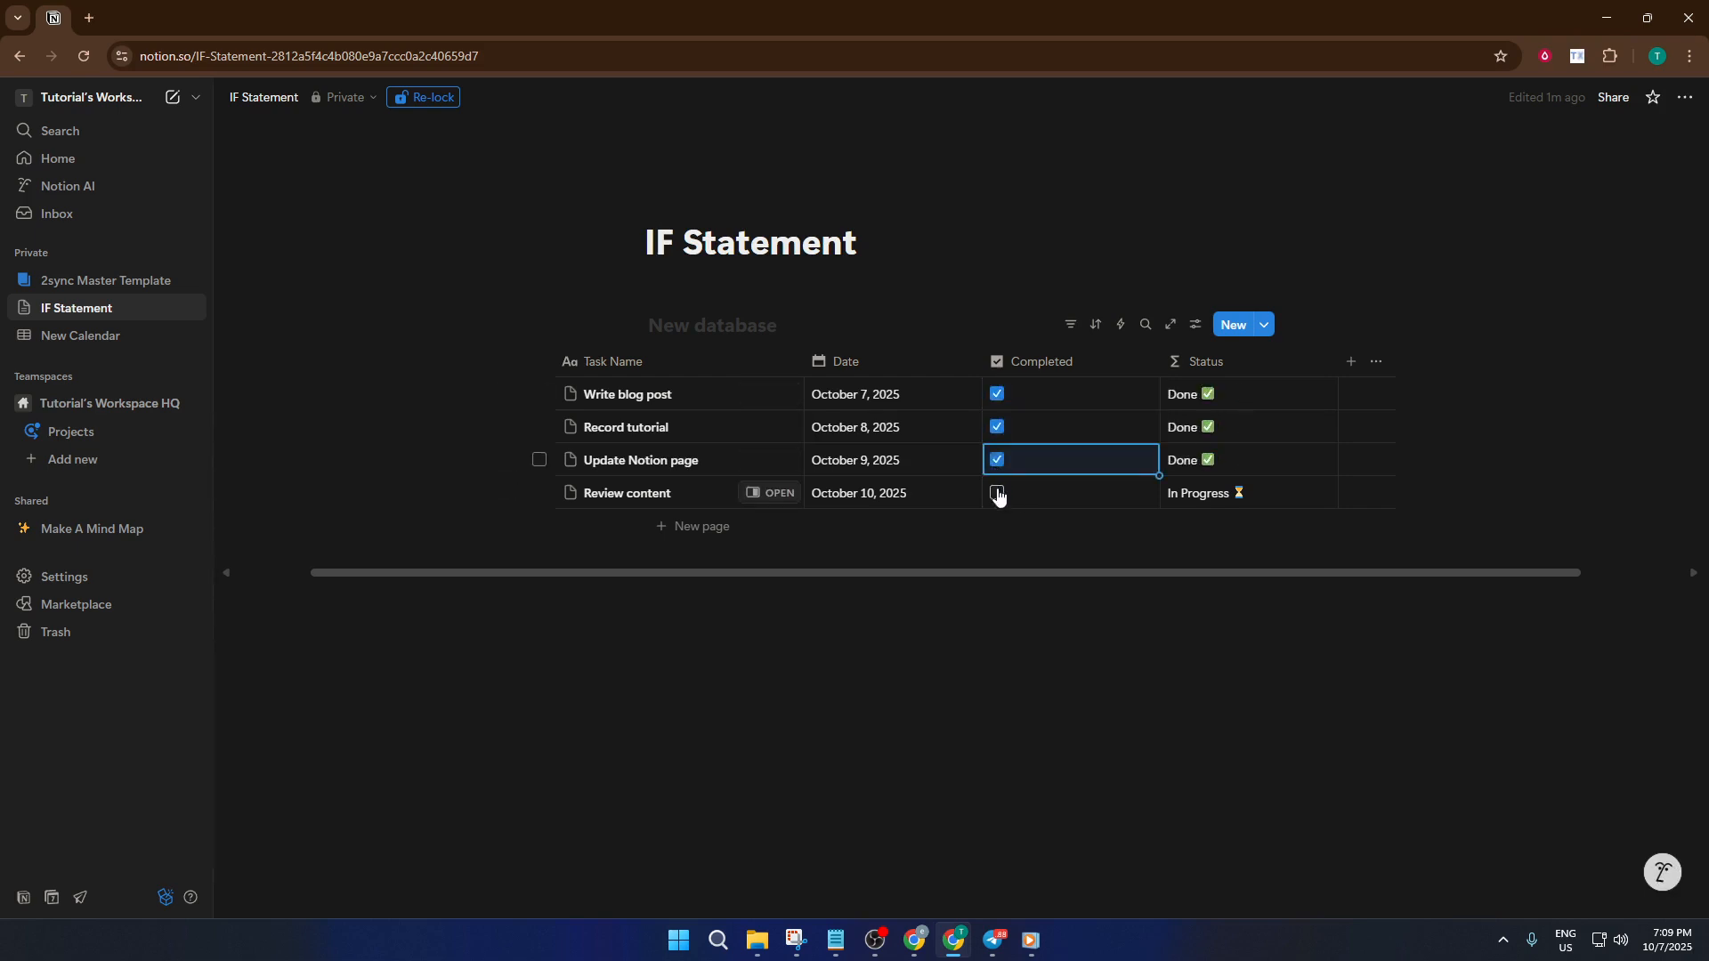
pyautogui.click(997, 494)
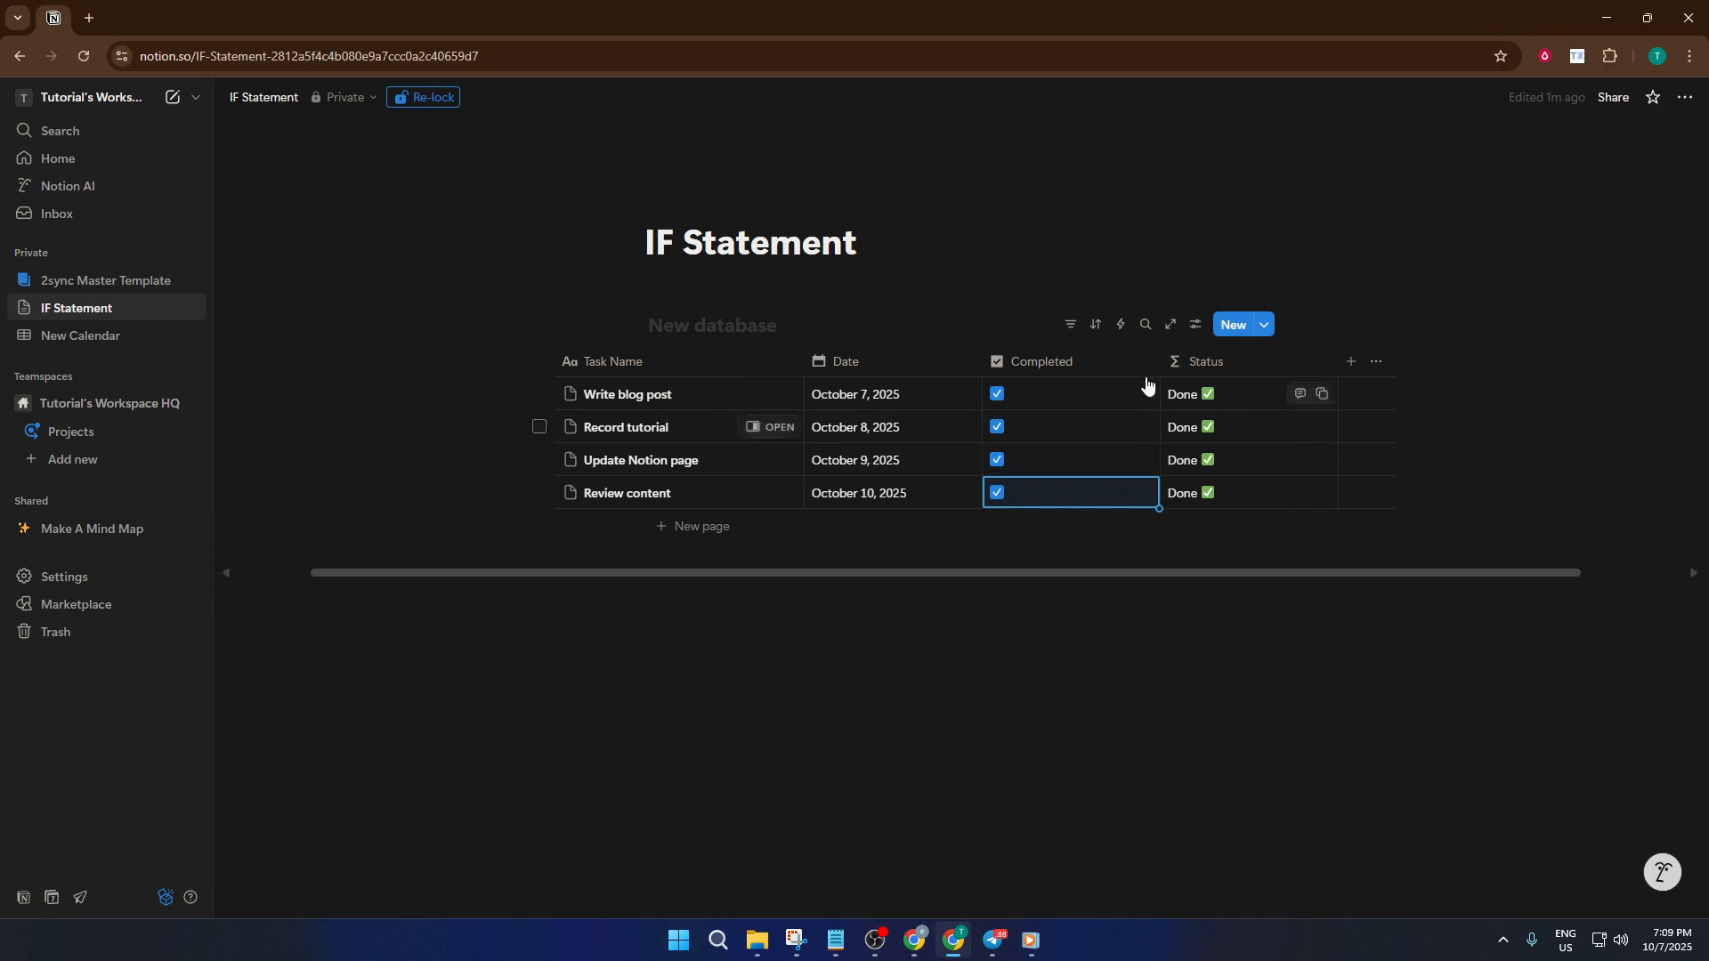
# Check the Status formula on the Update Notion page task, and uncheck Completed for Write blog post and Update Notion page.
pyautogui.click(1244, 459)
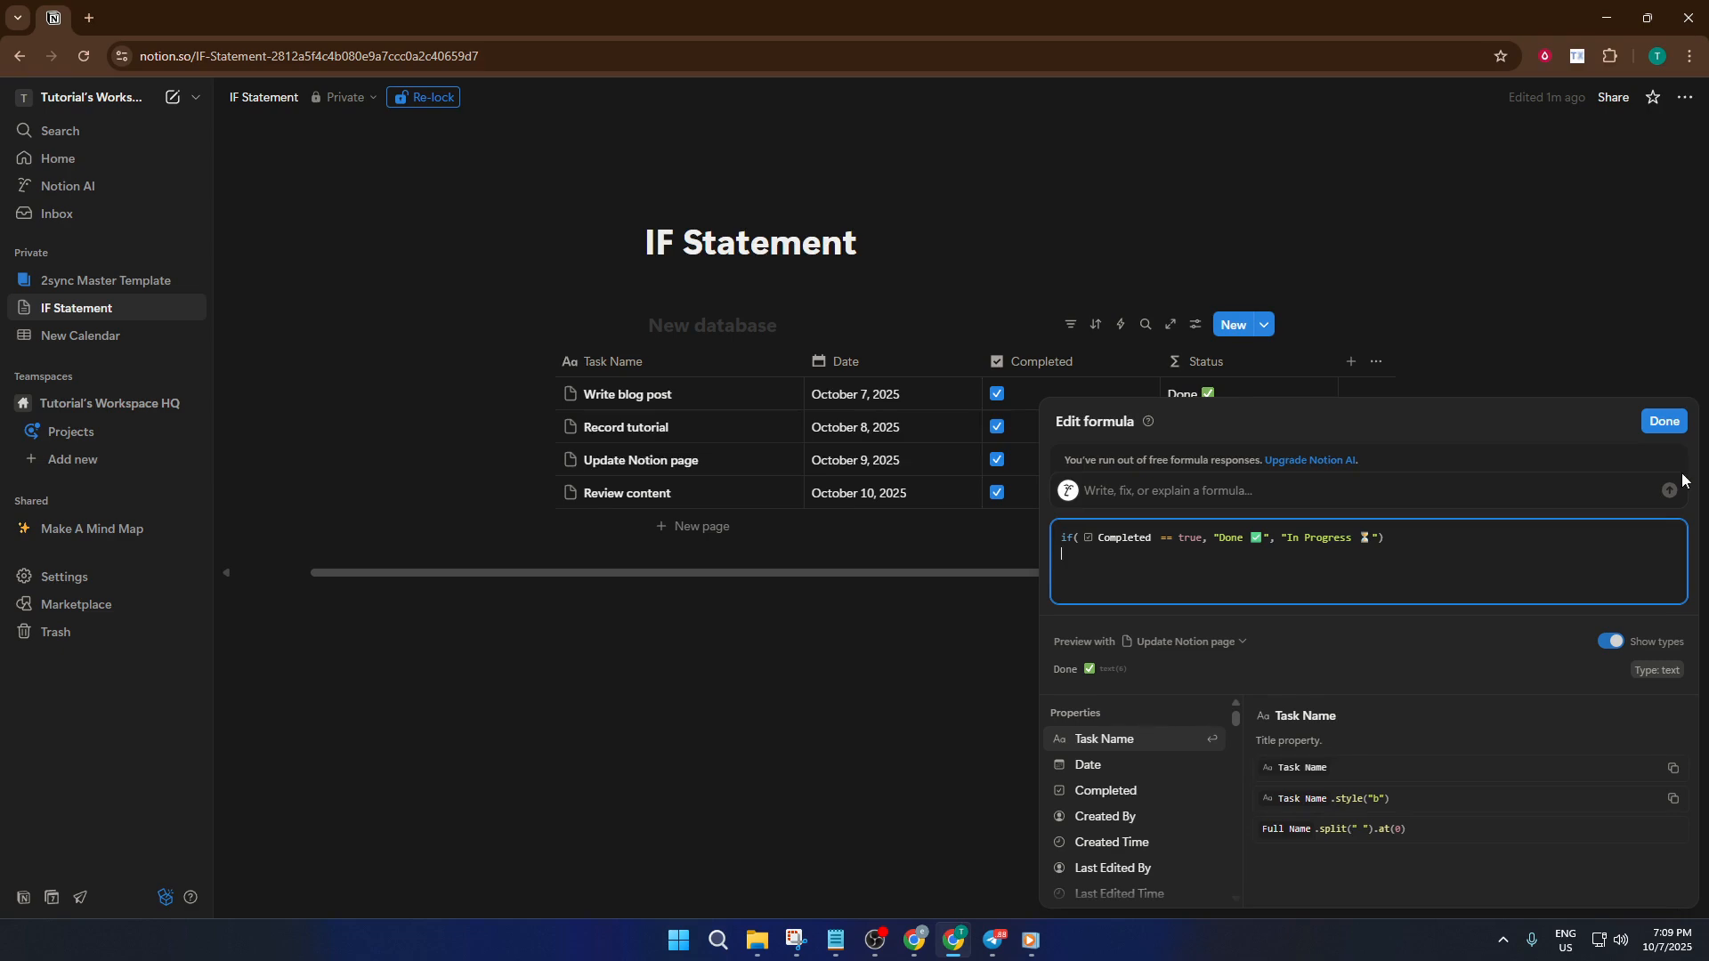
pyautogui.click(1670, 422)
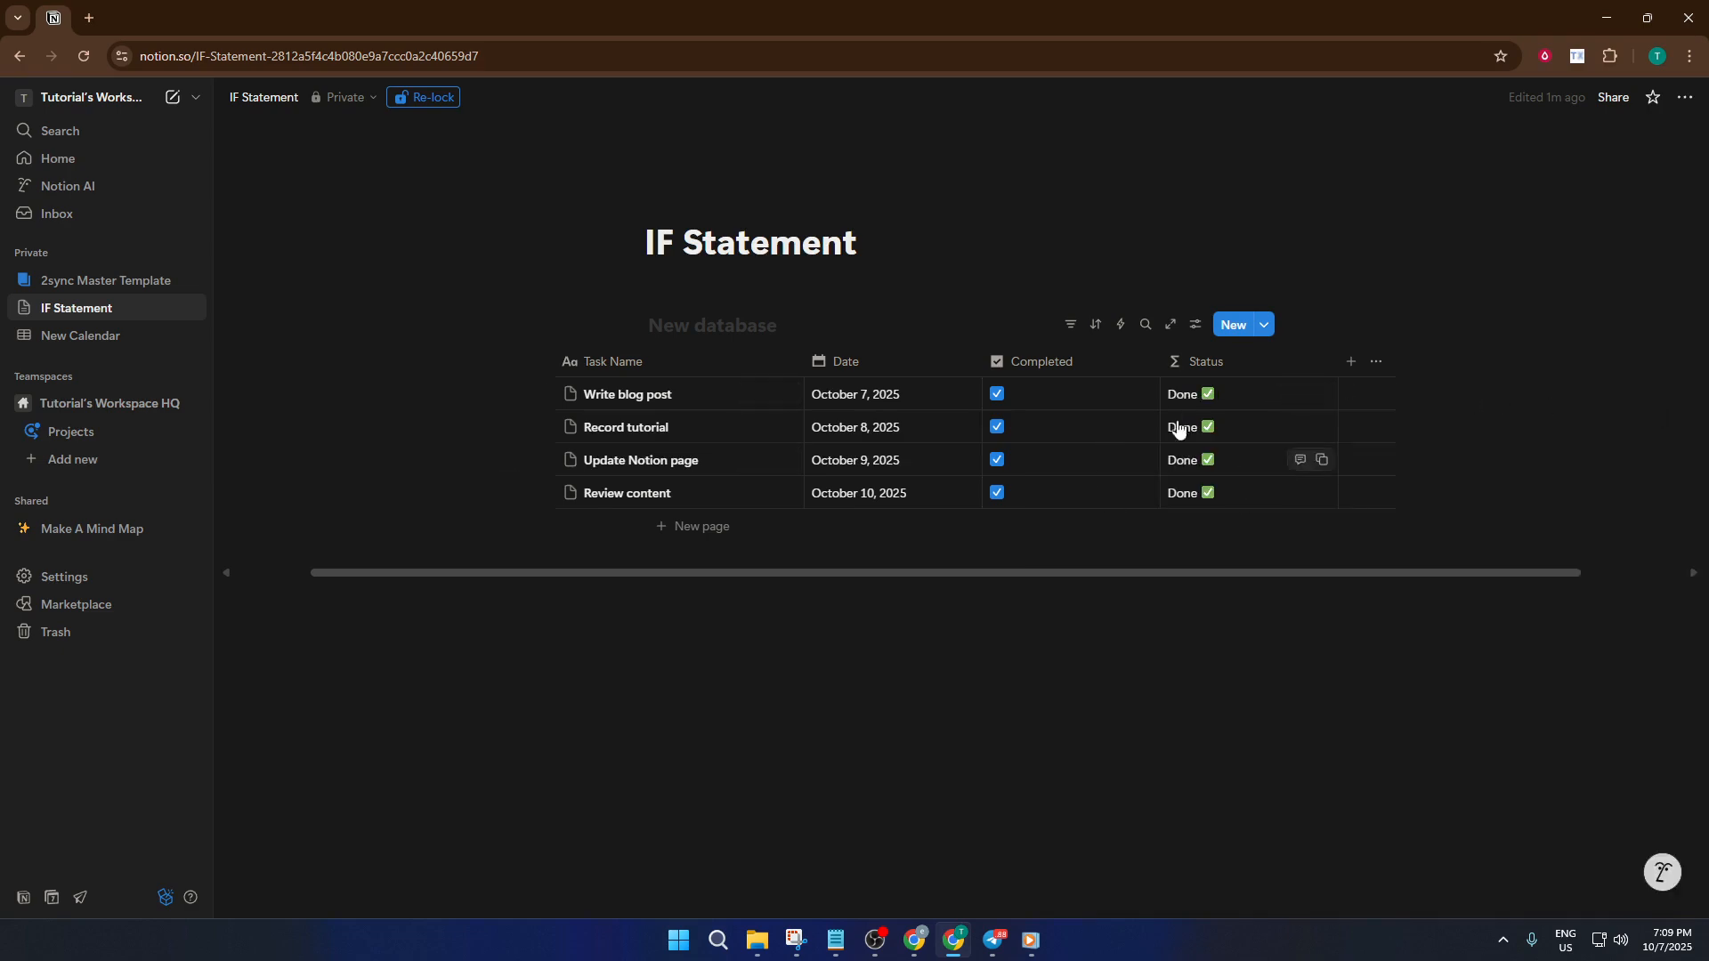
pyautogui.click(998, 395)
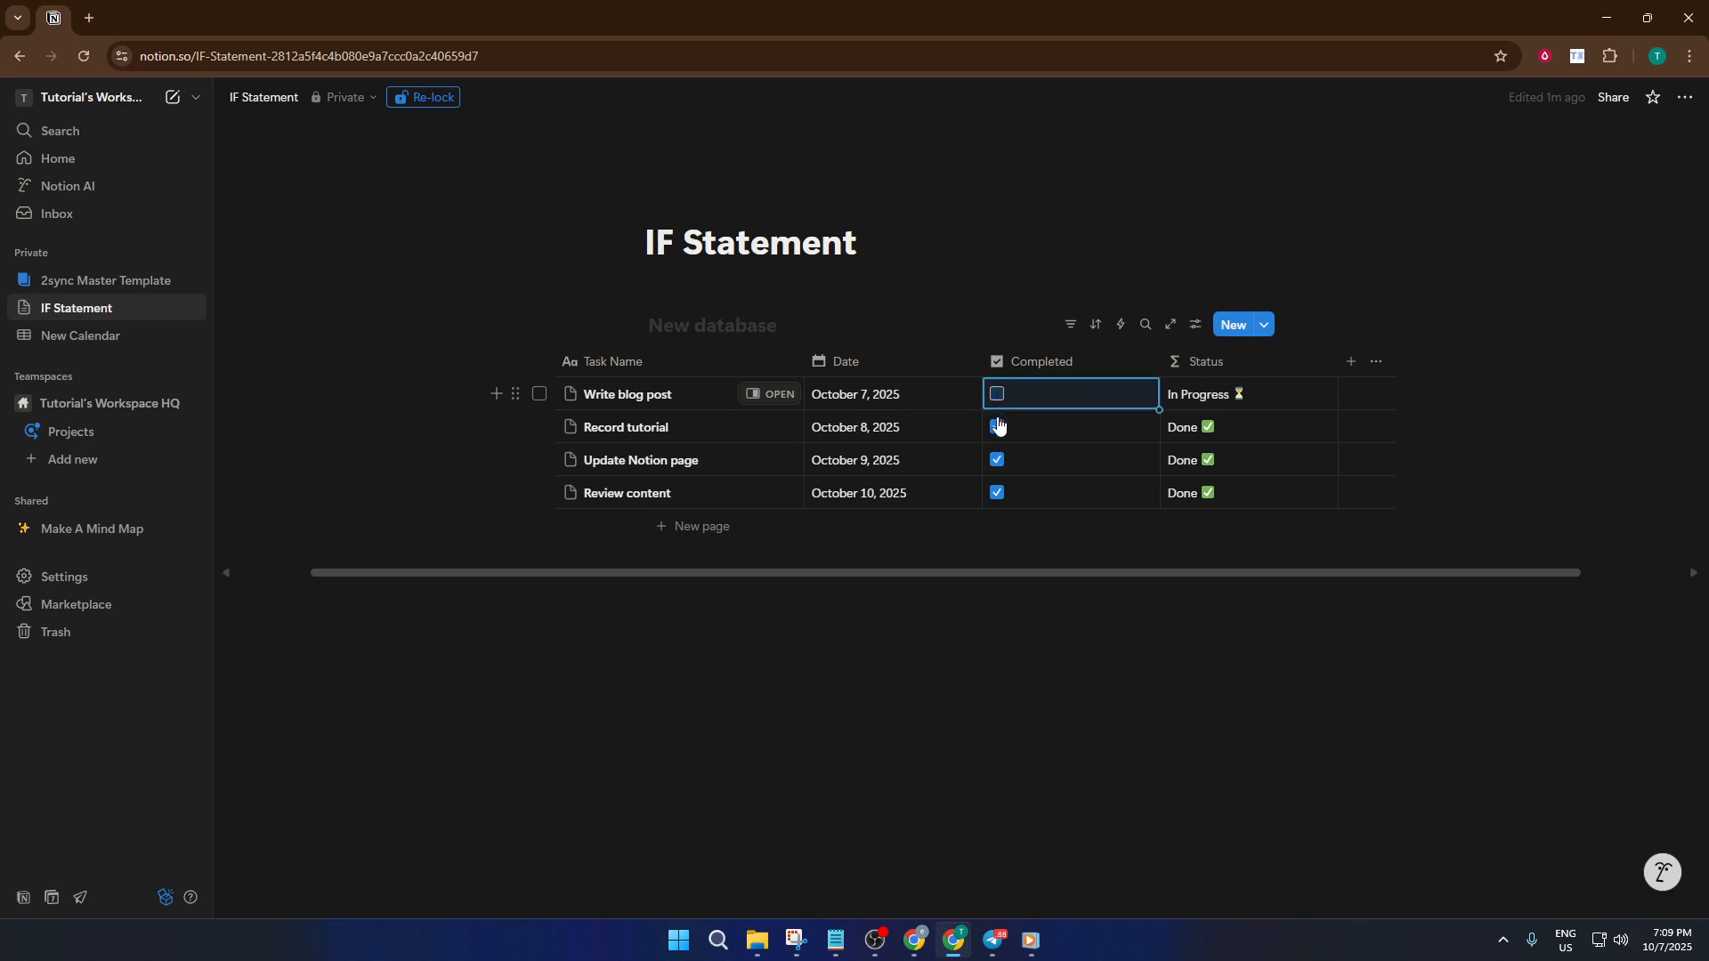
pyautogui.click(997, 460)
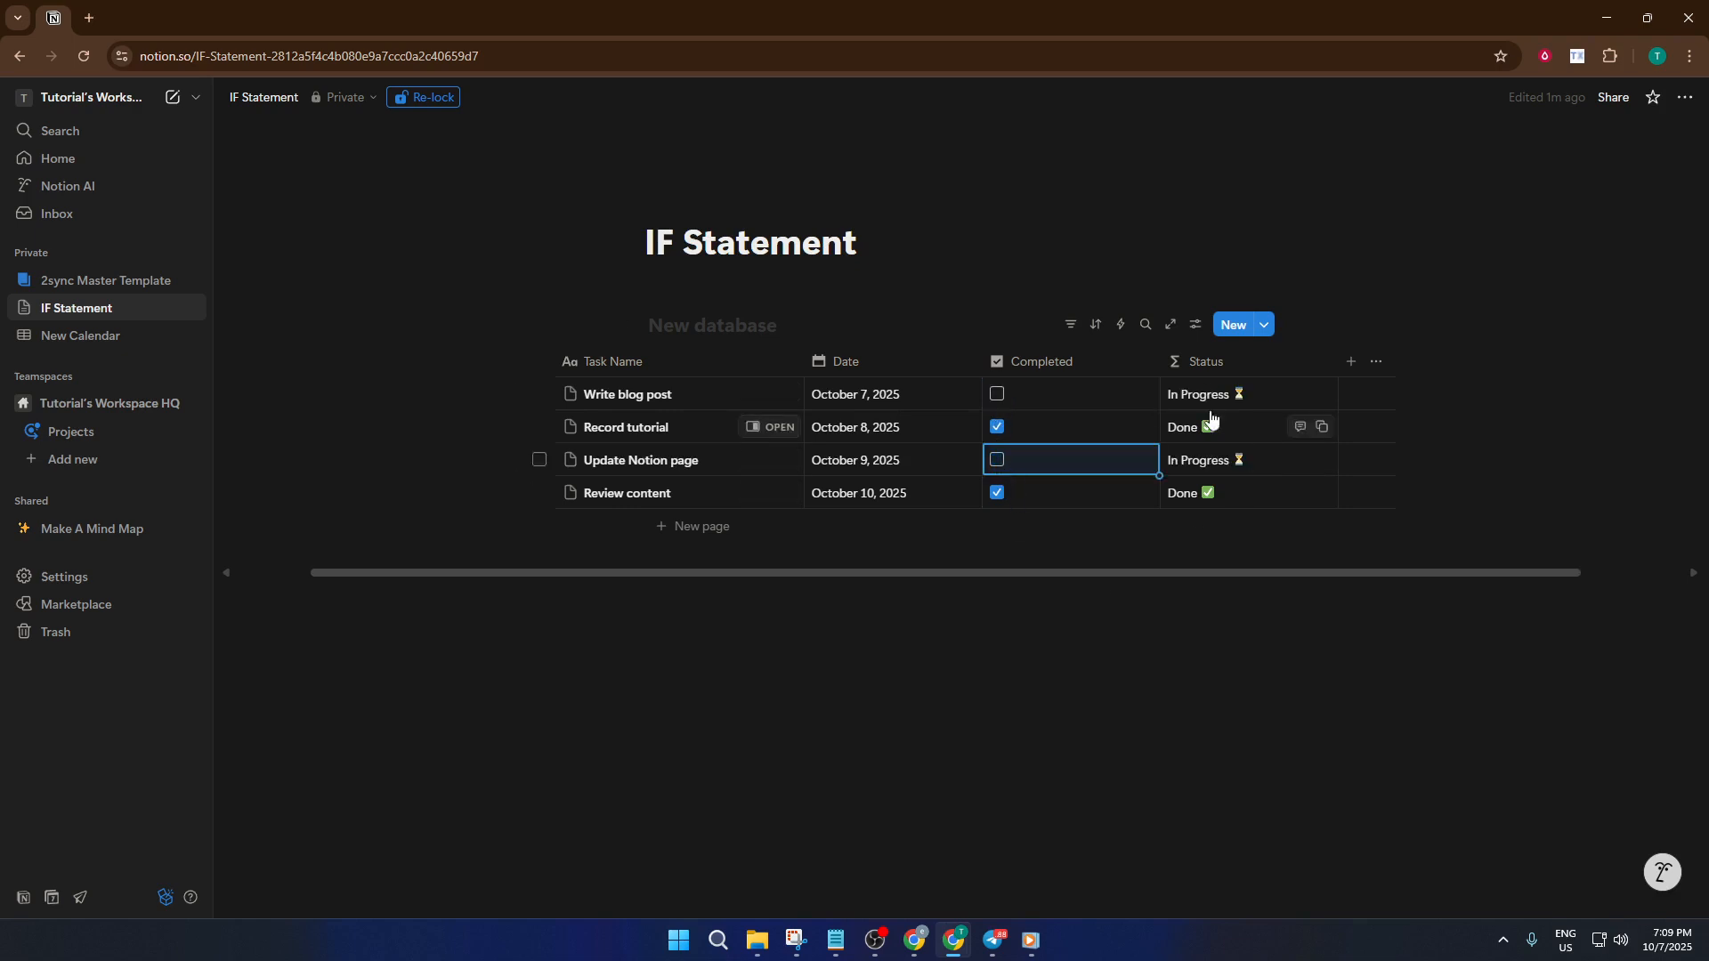